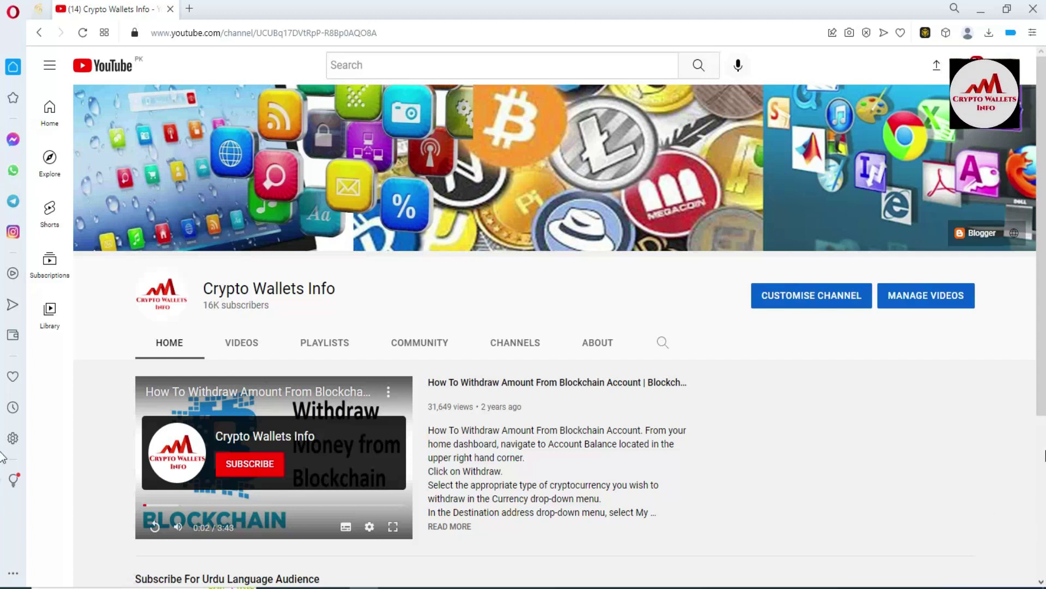
# - Open a new tab and go to coinmarketcap.com from the 'coin' address-bar suggestion
pyautogui.scroll(-4, 3, 455)
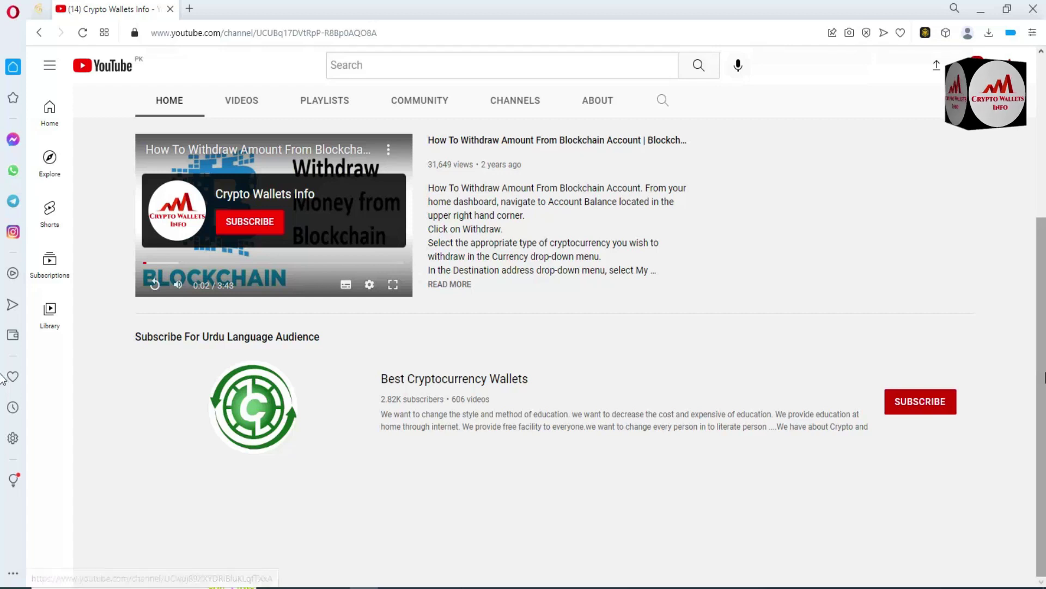
pyautogui.scroll(4, 7, 363)
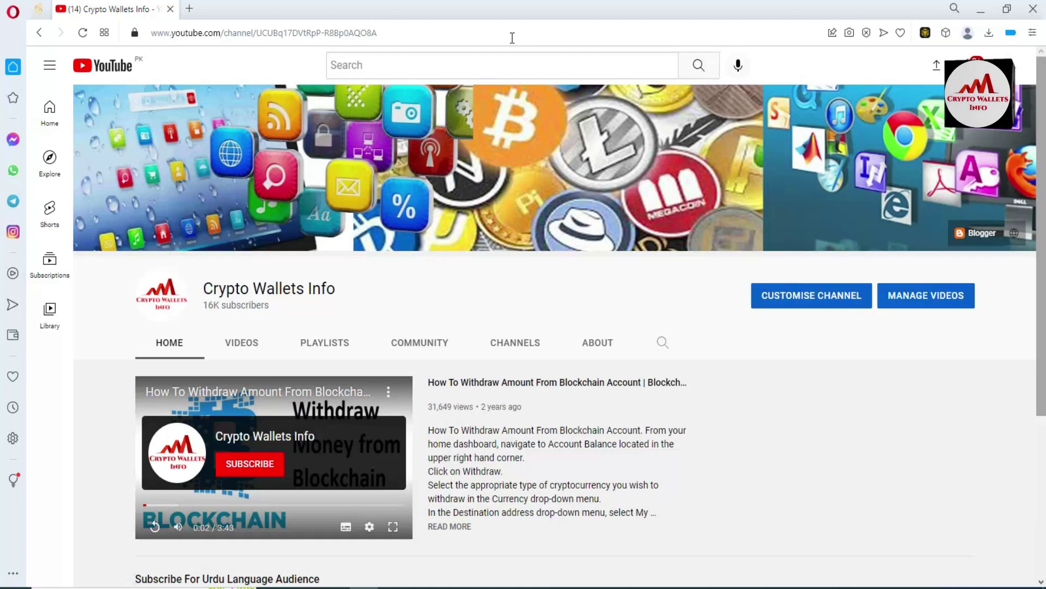
pyautogui.click(189, 9)
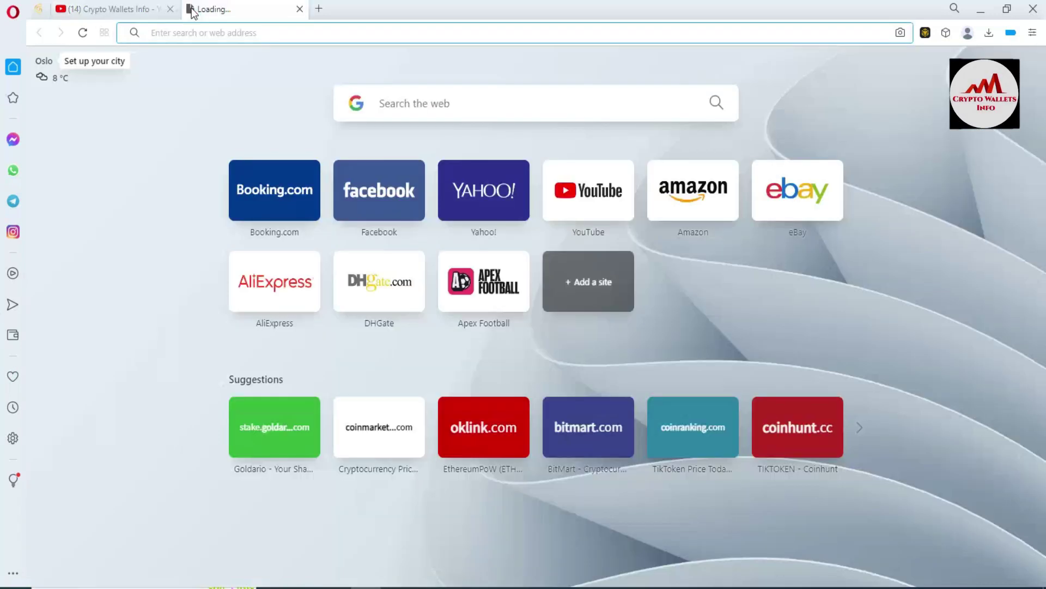
pyautogui.write('coinmarketcap.com')
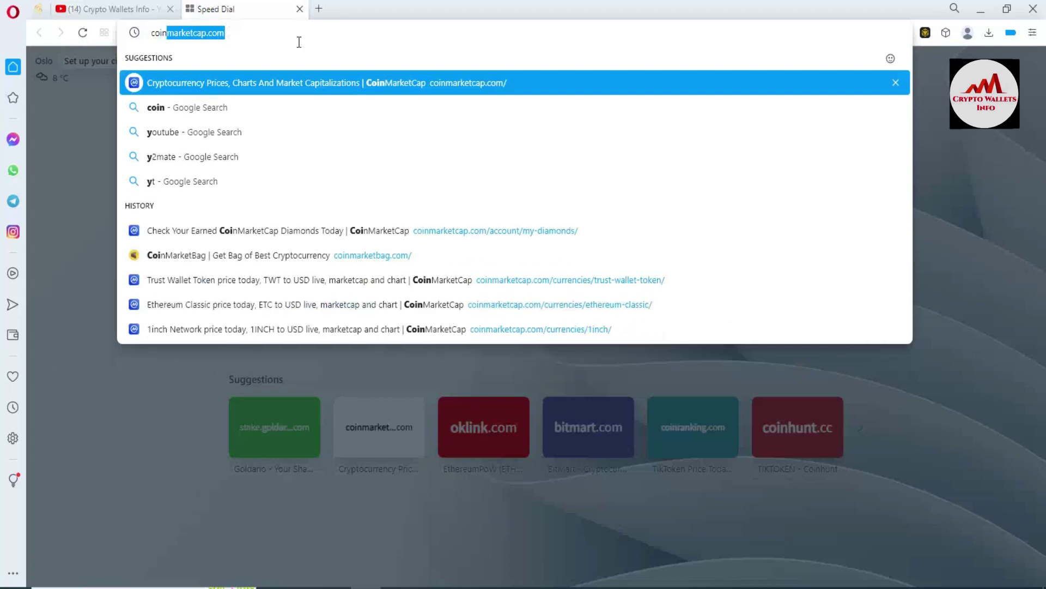
pyautogui.click(272, 90)
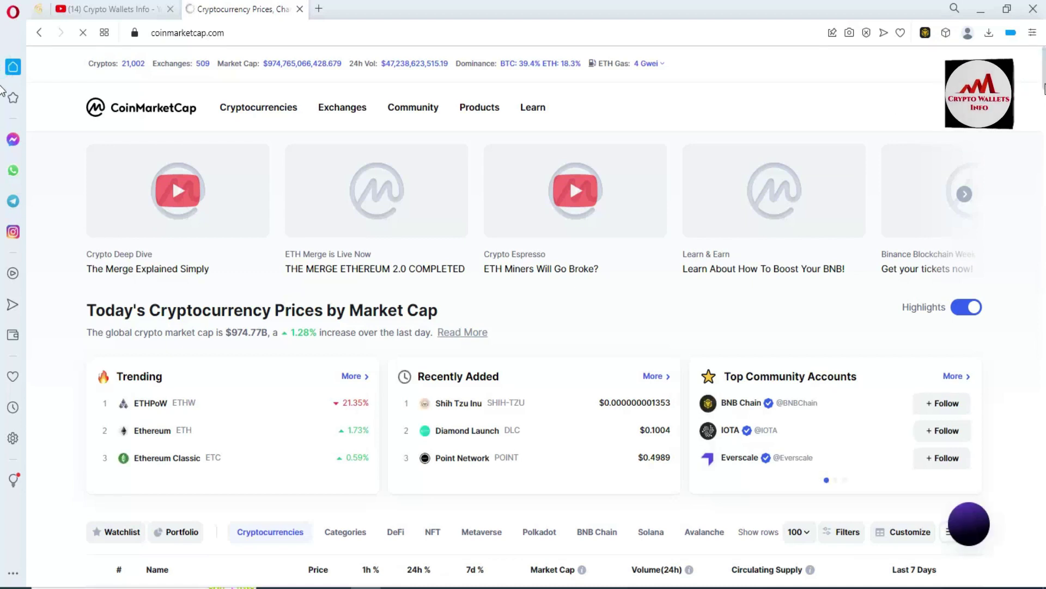
# - Scroll to the Trending box and open the ETHPoW (ETHW) coin page
pyautogui.scroll(-3, 1, 88)
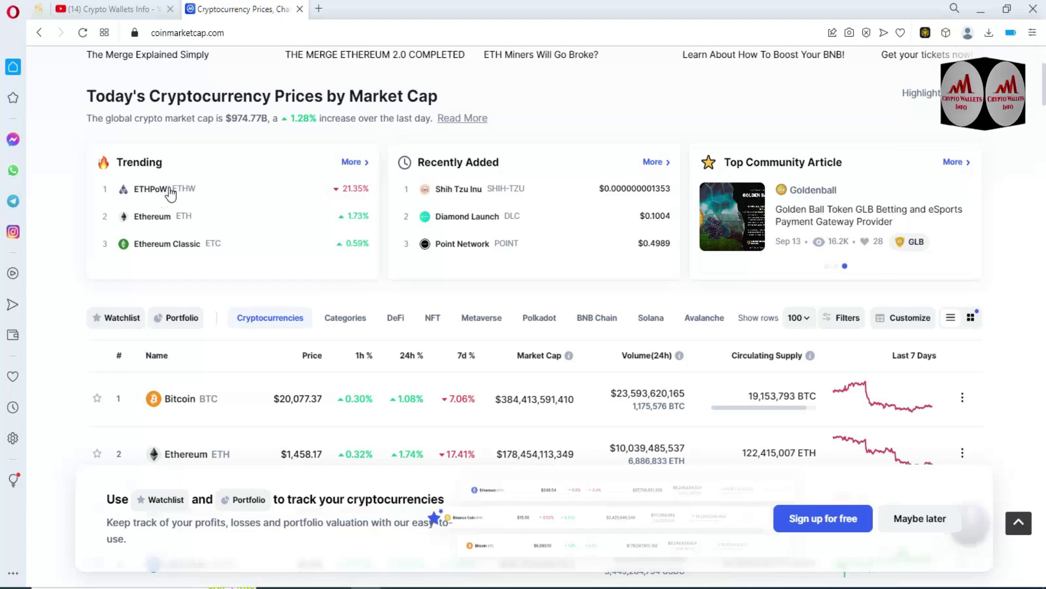
pyautogui.click(171, 194)
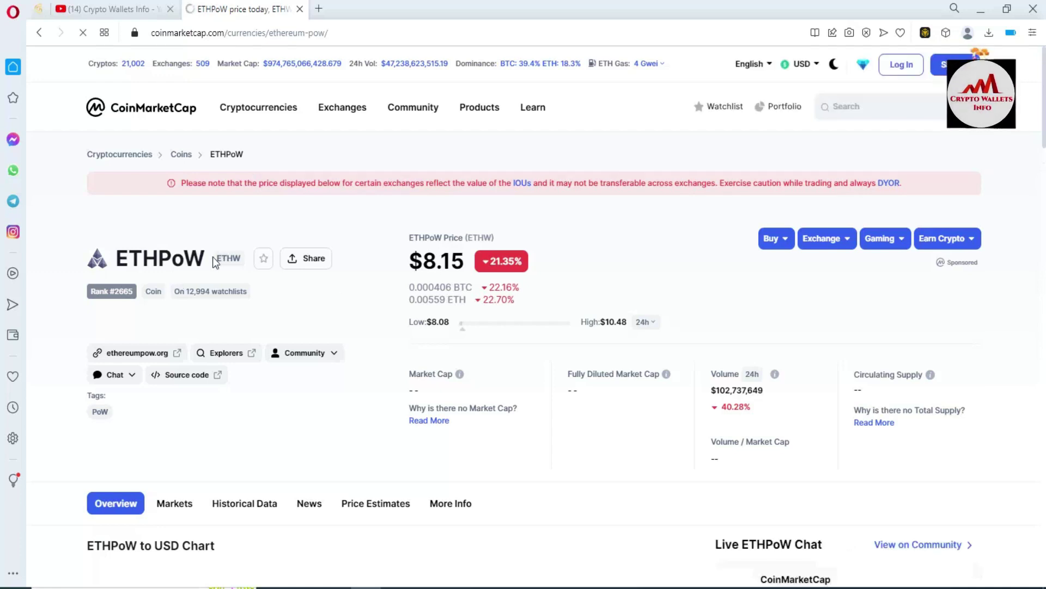
# - Highlight the ETHPoW name and $8.15 price, then set the price chart range to ALL
pyautogui.moveTo(208, 261); pyautogui.dragTo(113, 271)
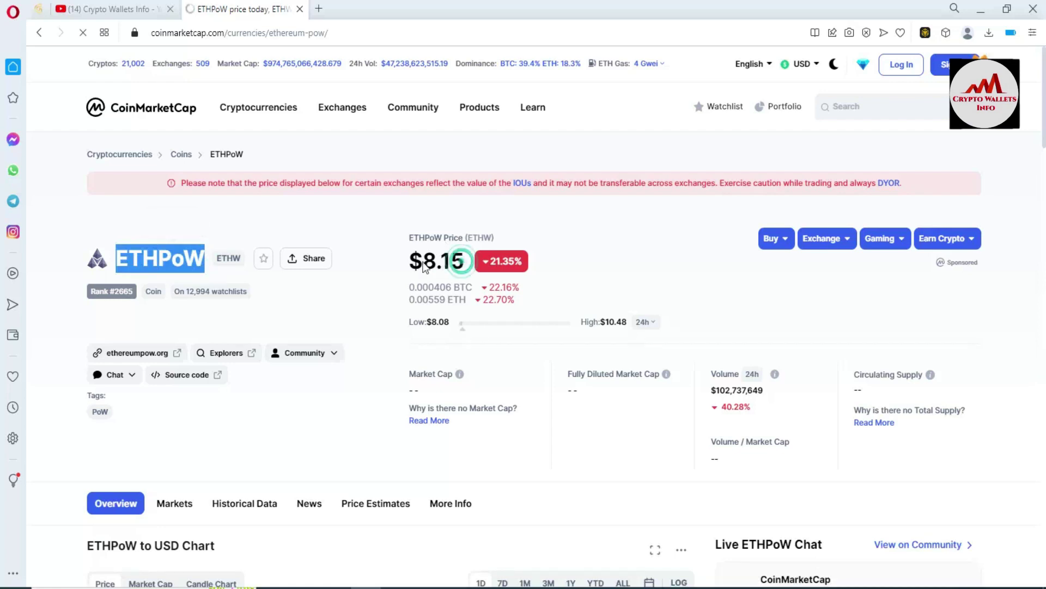
pyautogui.moveTo(462, 261); pyautogui.dragTo(424, 267)
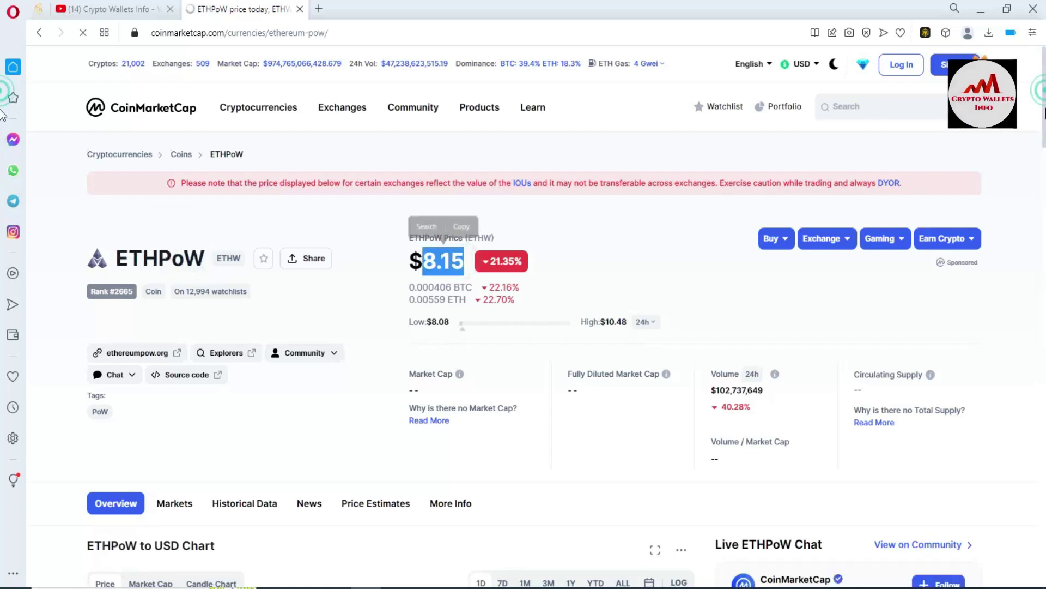
pyautogui.scroll(-4, 632, 339)
pyautogui.scroll(-1, 632, 339)
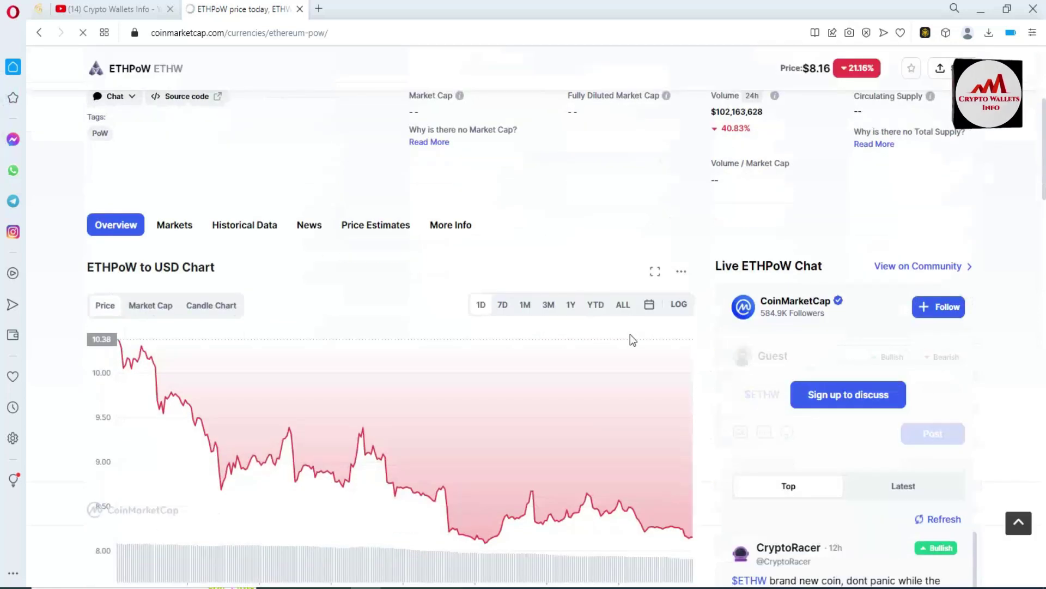
pyautogui.click(623, 305)
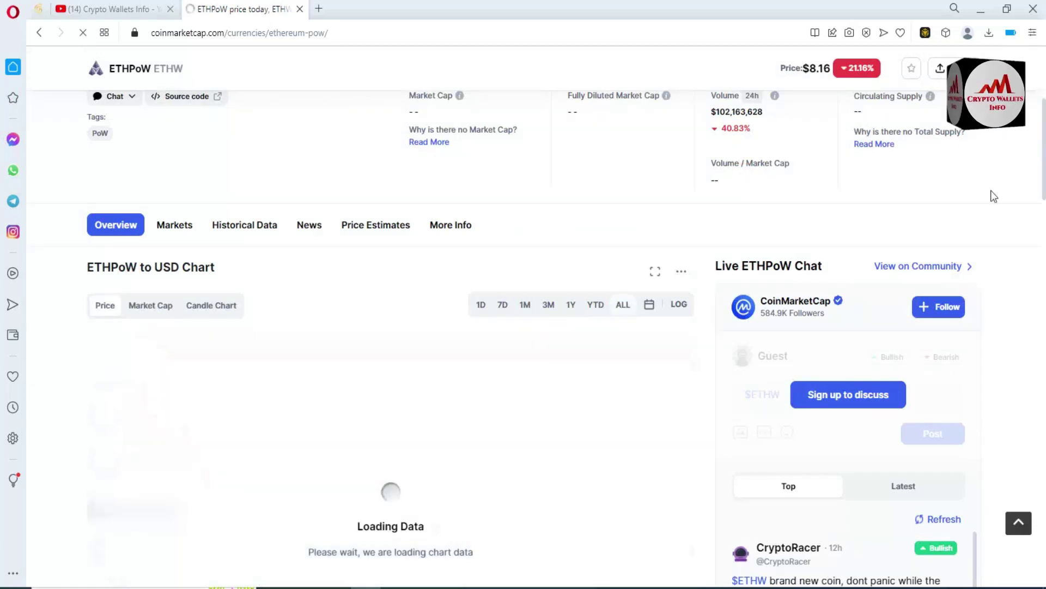
# - Browse the ETHPoW page's details and markets, then return to the top
pyautogui.scroll(4, 1044, 183)
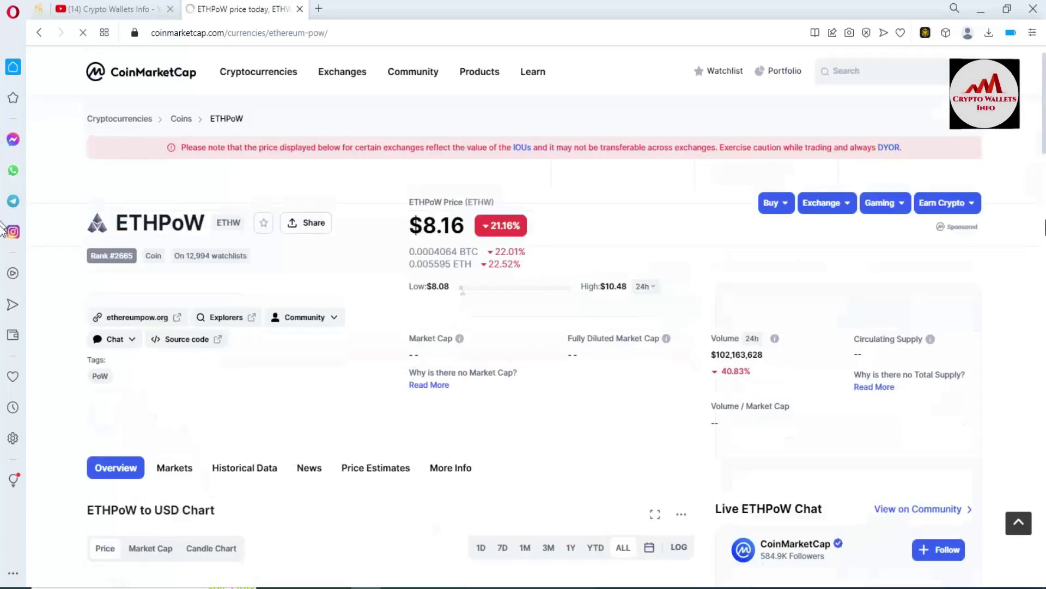
pyautogui.scroll(-9, 1042, 216)
pyautogui.scroll(1, 1043, 215)
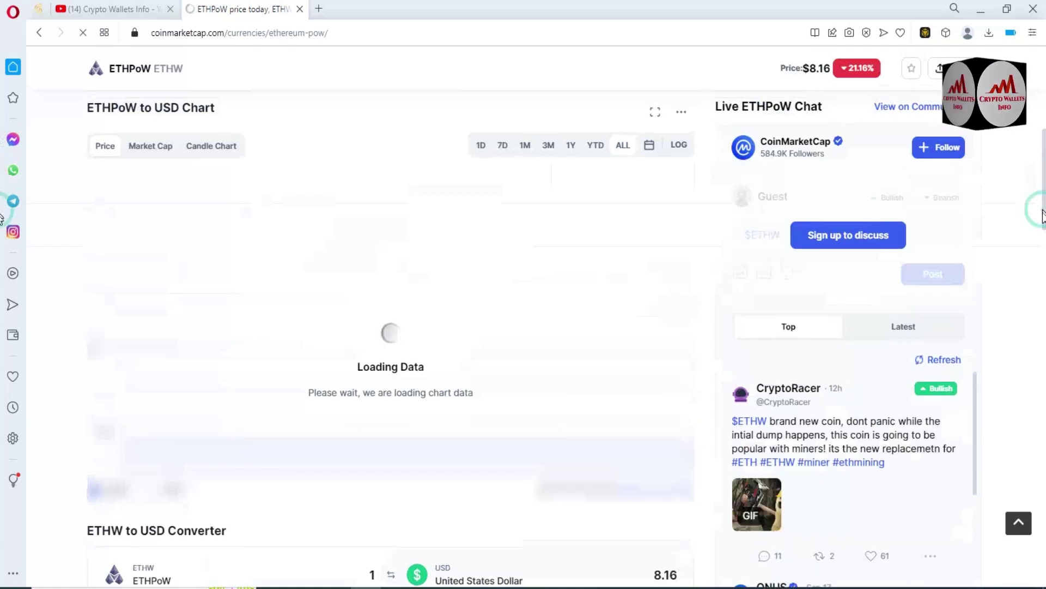
pyautogui.scroll(-1, 1044, 229)
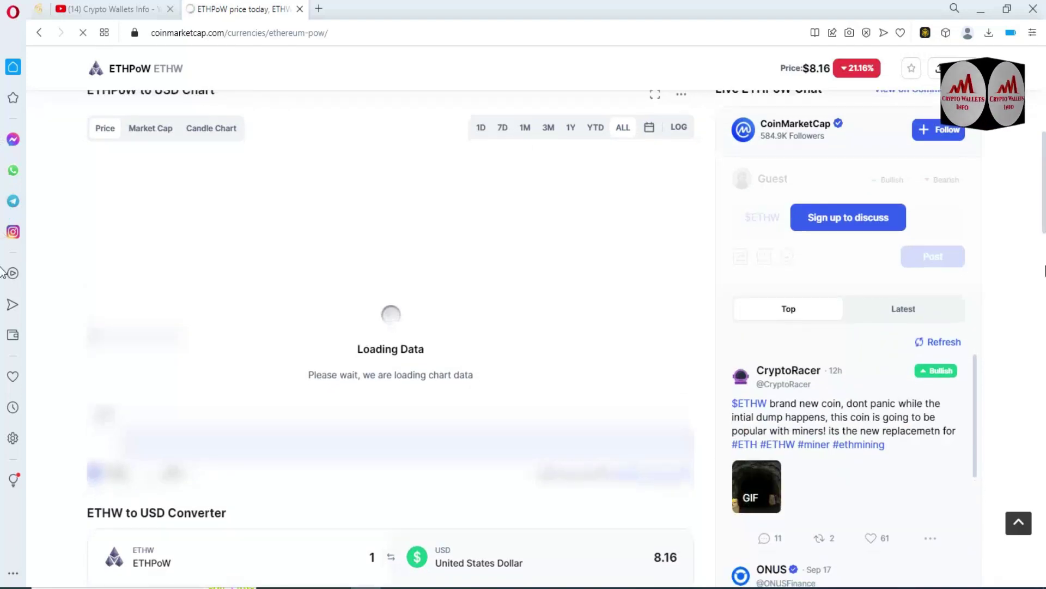
pyautogui.scroll(-5, 1044, 240)
pyautogui.scroll(2, 1044, 229)
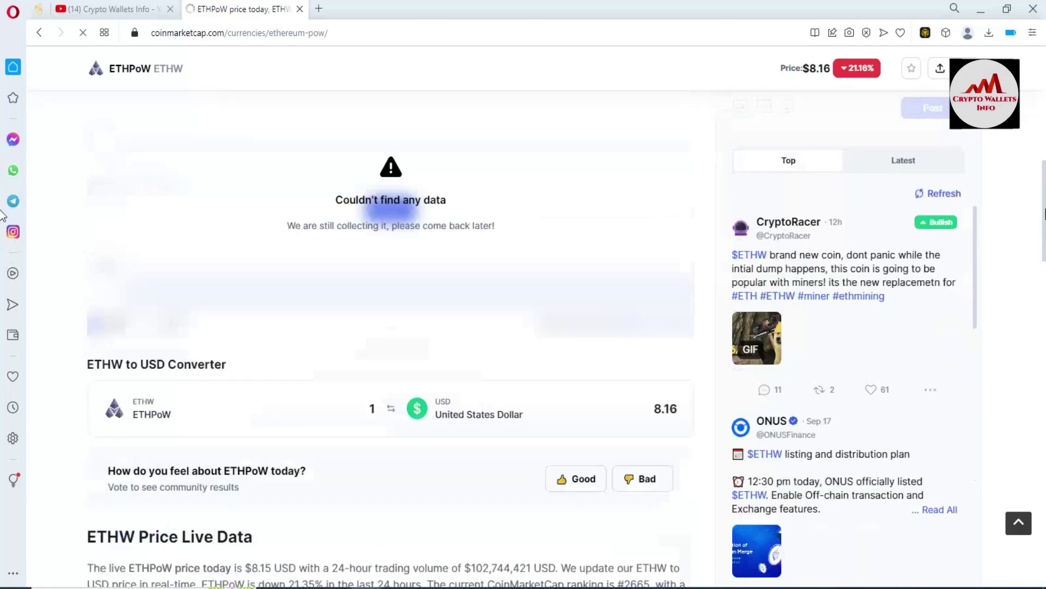
pyautogui.moveTo(1045, 188); pyautogui.dragTo(1044, 409)
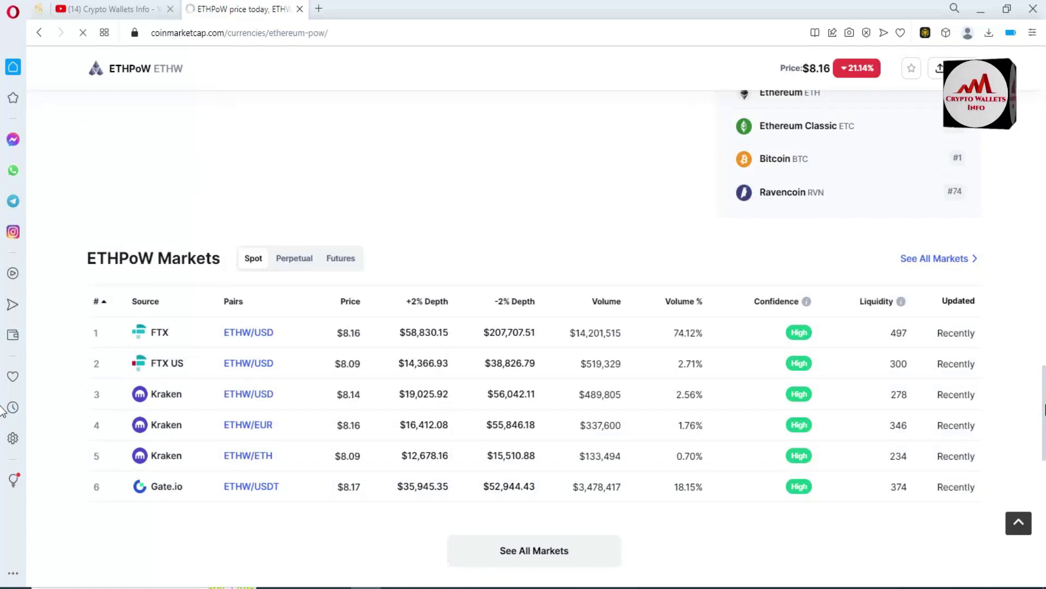
pyautogui.moveTo(1044, 410); pyautogui.dragTo(1044, 324)
pyautogui.moveTo(1045, 70); pyautogui.dragTo(1044, 200)
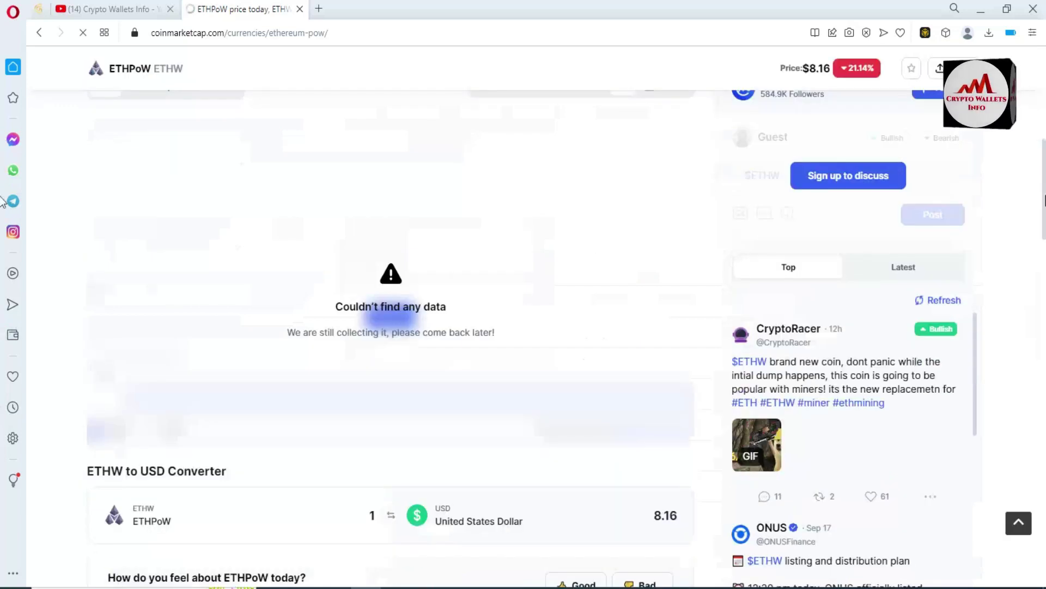
pyautogui.scroll(7, 320, 359)
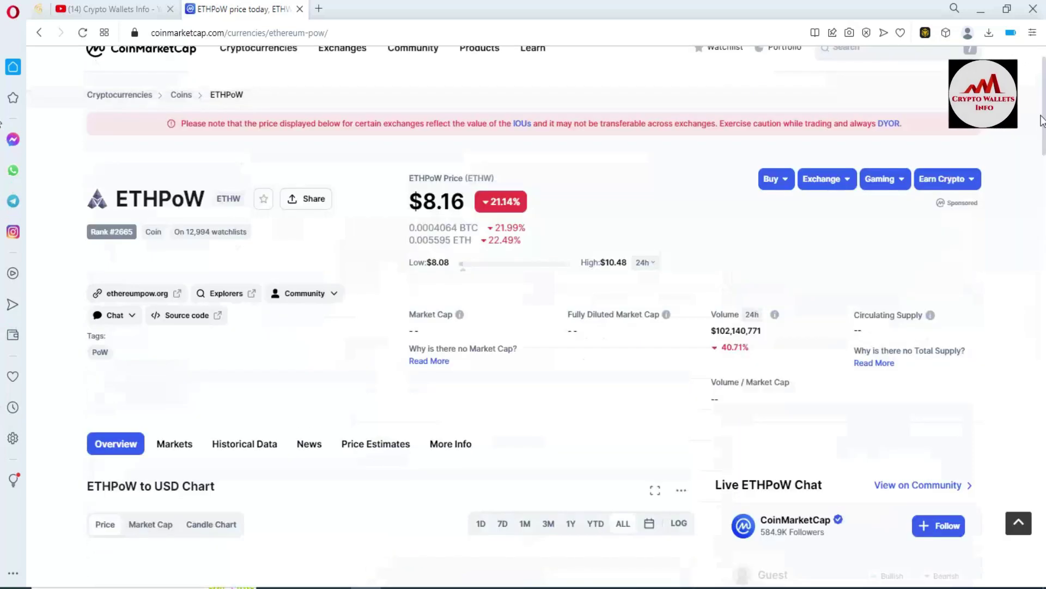
pyautogui.click(140, 295)
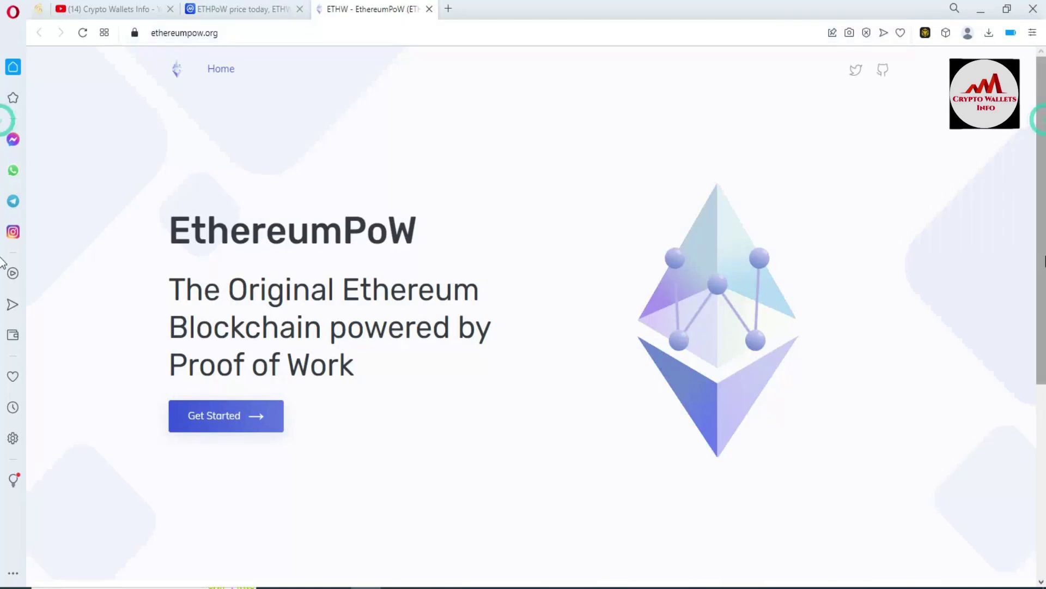
pyautogui.click(1034, 77)
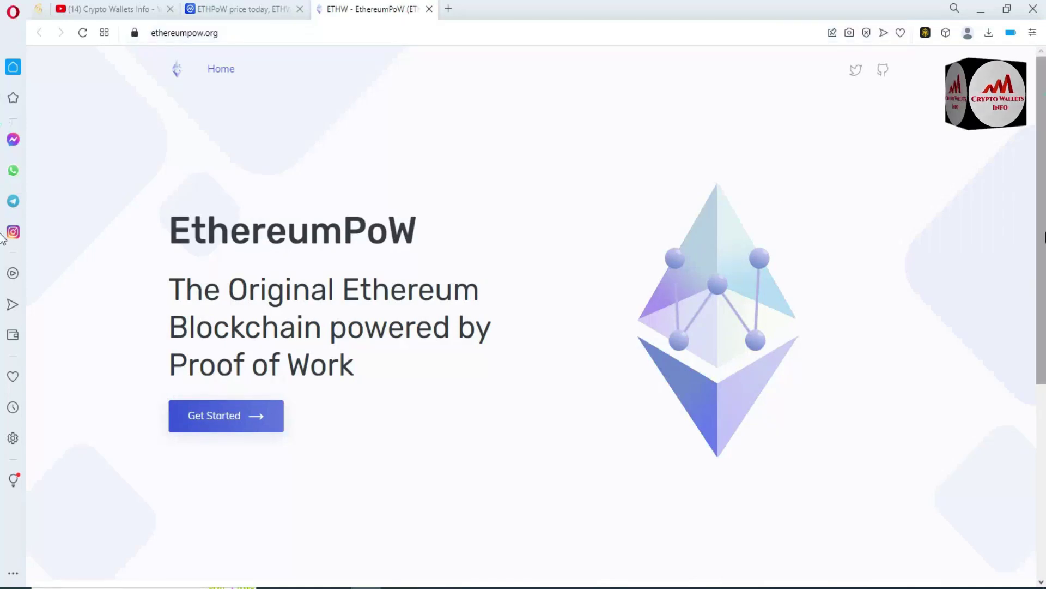
pyautogui.moveTo(1042, 94); pyautogui.dragTo(339, 464)
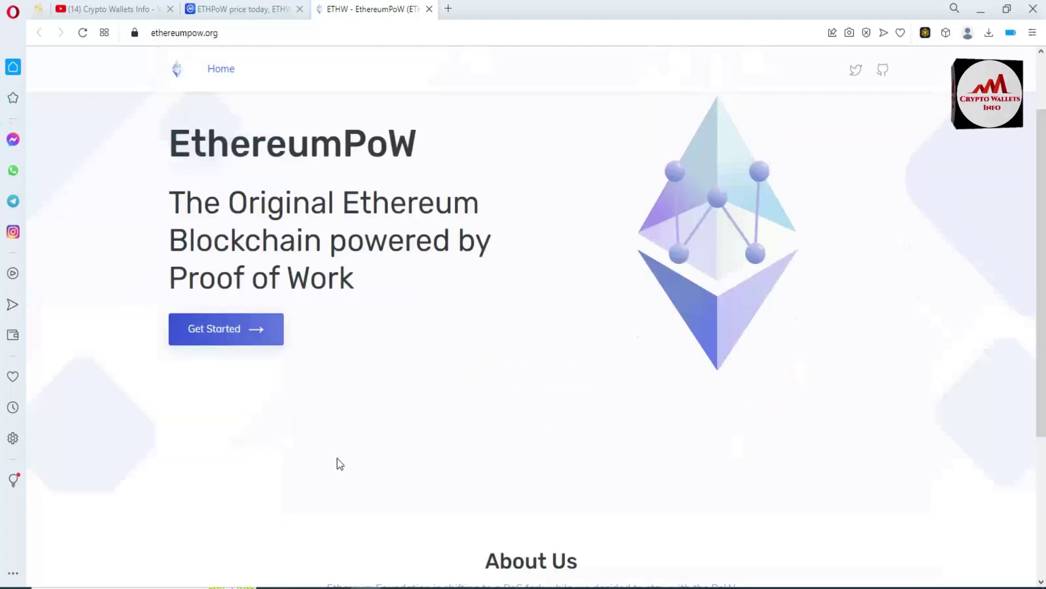
pyautogui.click(224, 339)
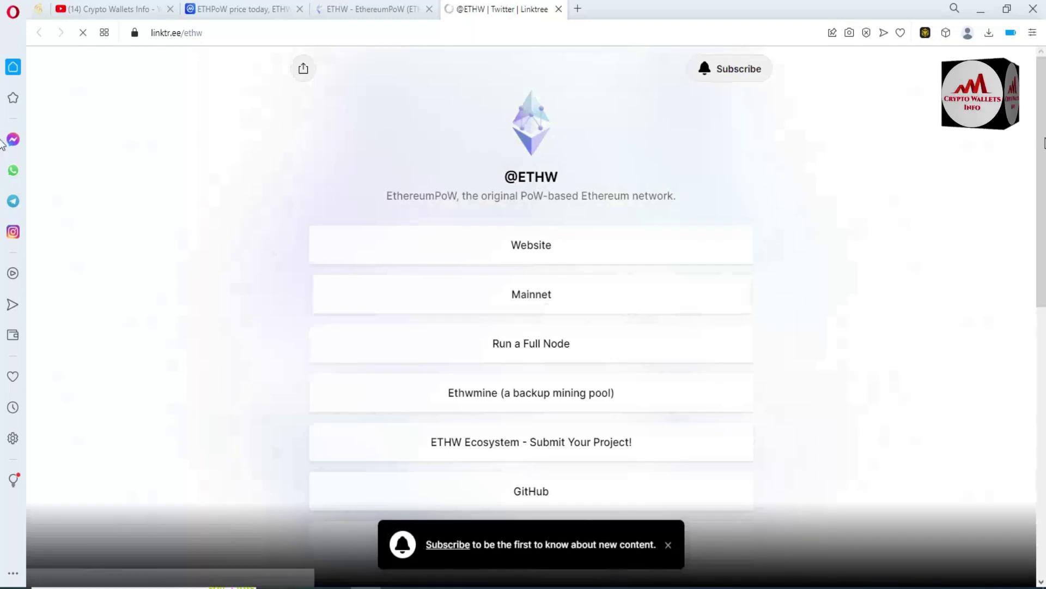
pyautogui.scroll(-1, 2, 183)
pyautogui.scroll(-3, 3, 218)
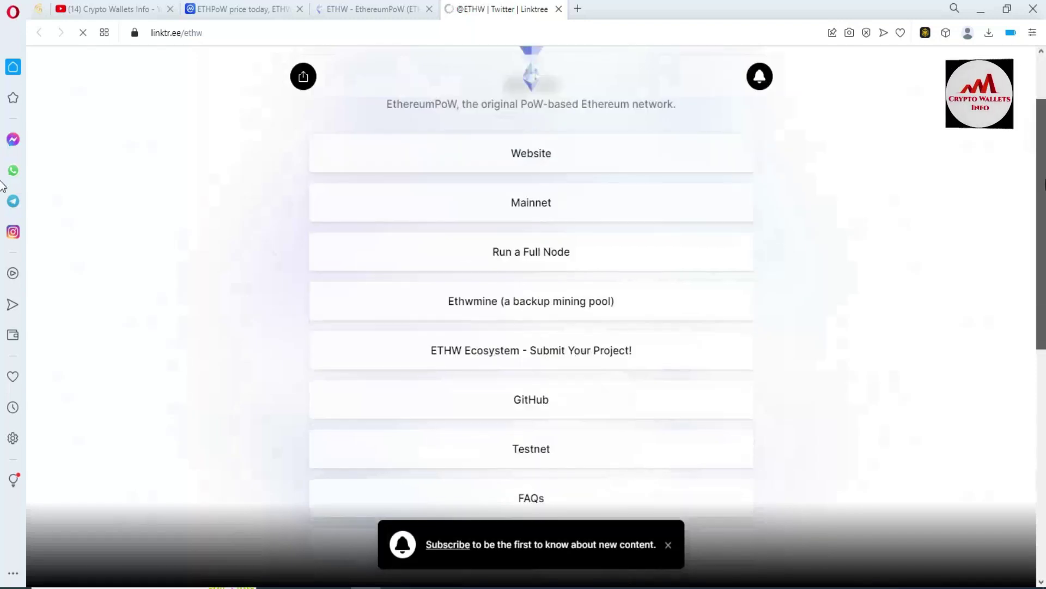
pyautogui.scroll(-1, 2, 243)
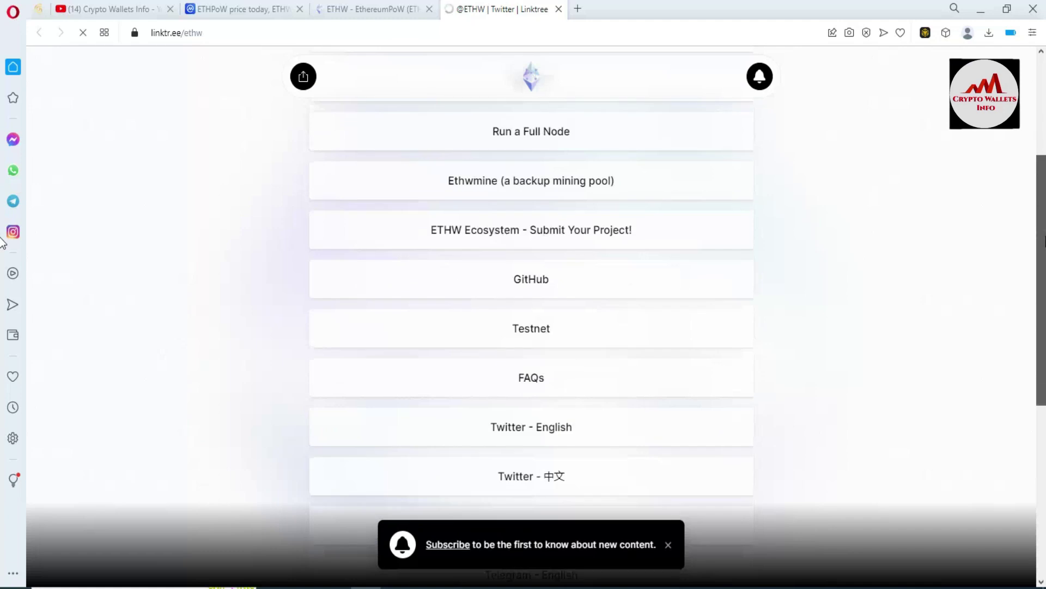
pyautogui.scroll(-5, 3, 243)
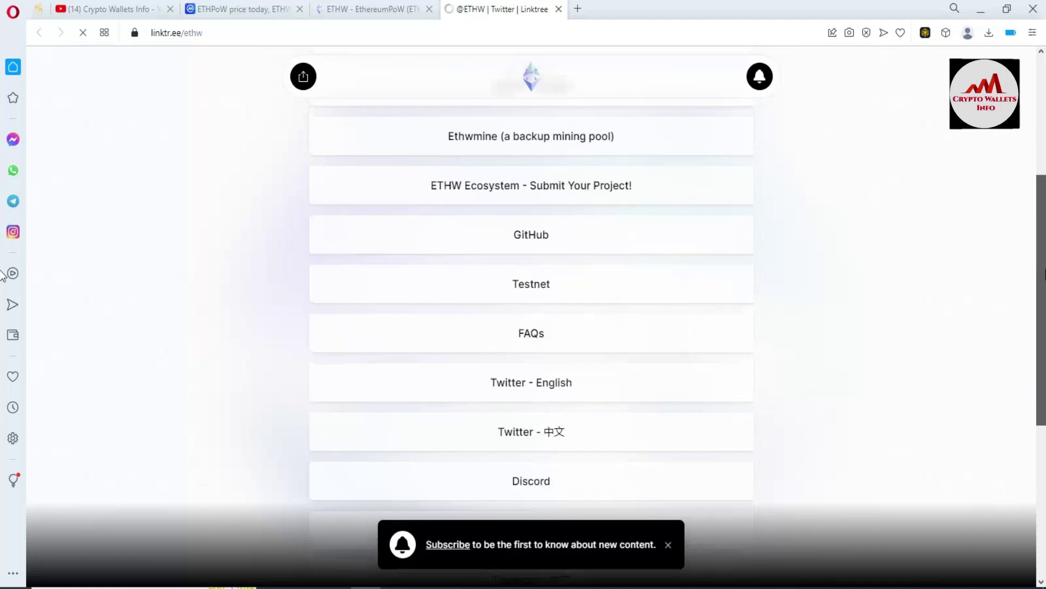
pyautogui.scroll(-2, 3, 370)
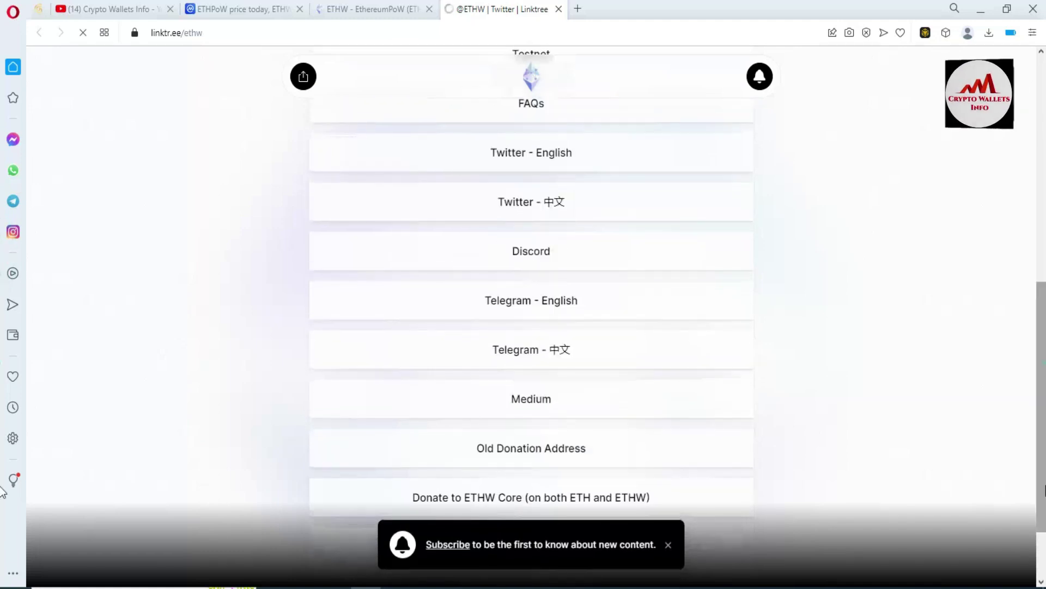
pyautogui.moveTo(1040, 362); pyautogui.dragTo(1040, 109)
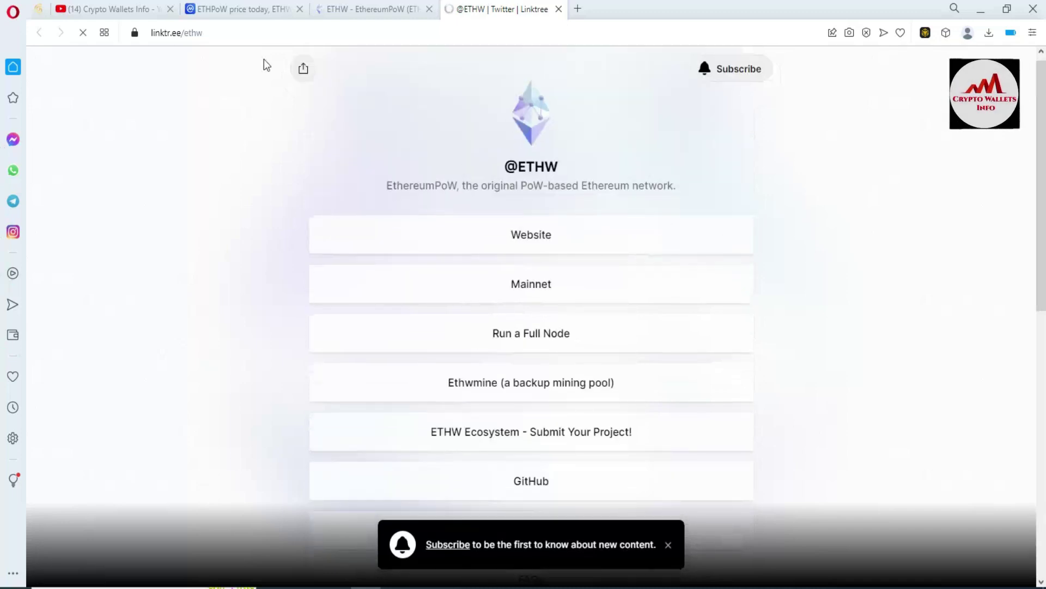
pyautogui.click(230, 8)
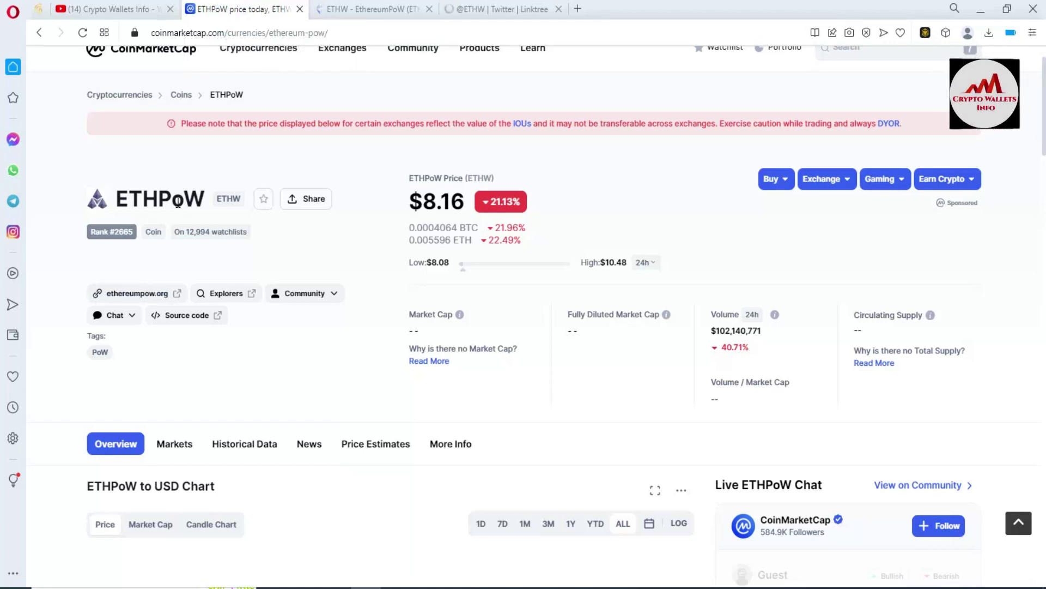
# - Back on the YouTube tab, pin MetaMask in the Extensions menu and close the list
pyautogui.click(116, 6)
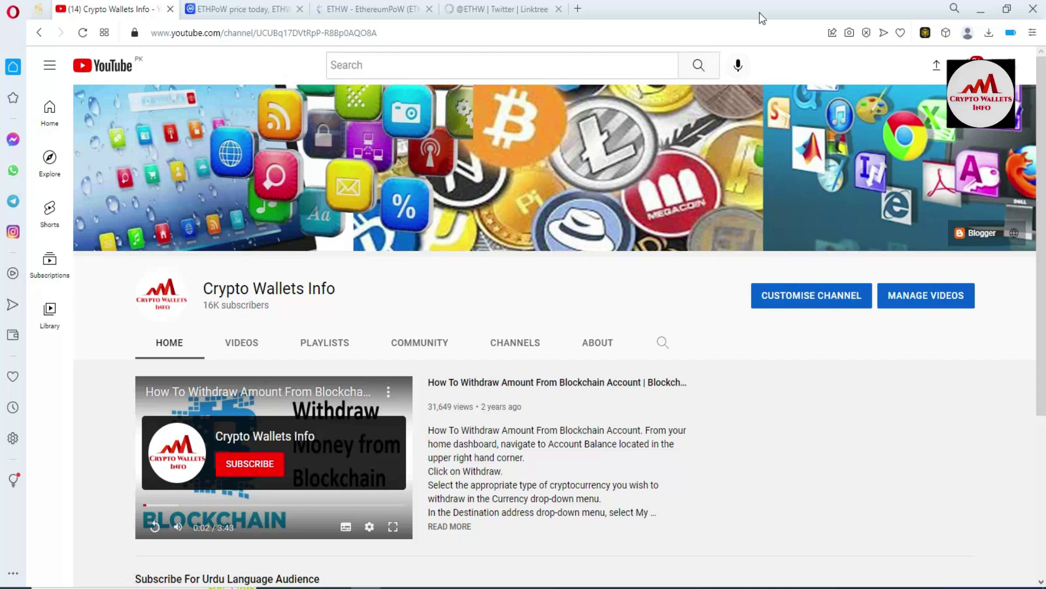
pyautogui.click(946, 34)
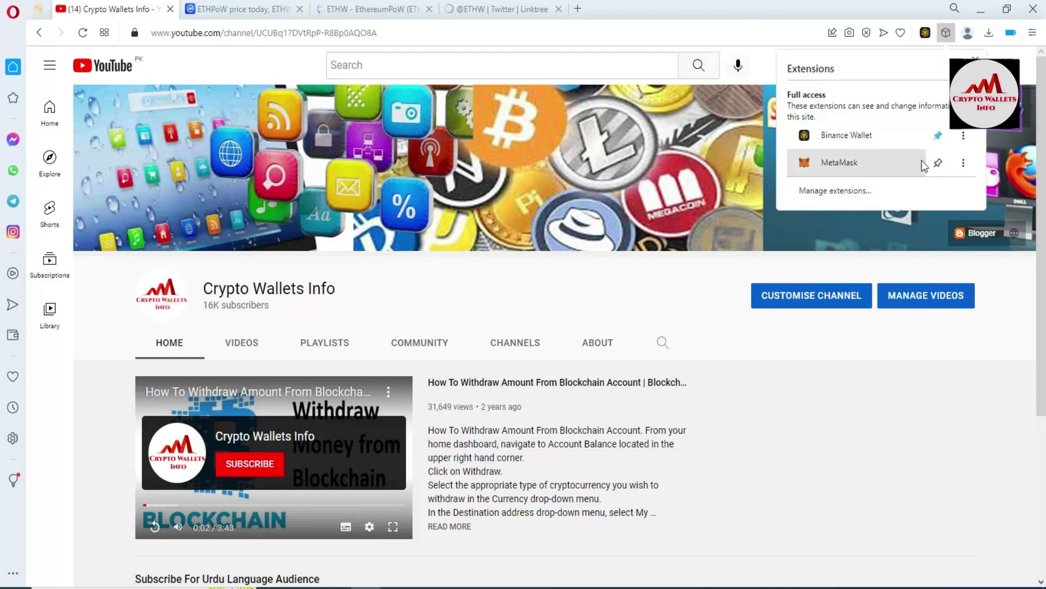
pyautogui.click(941, 163)
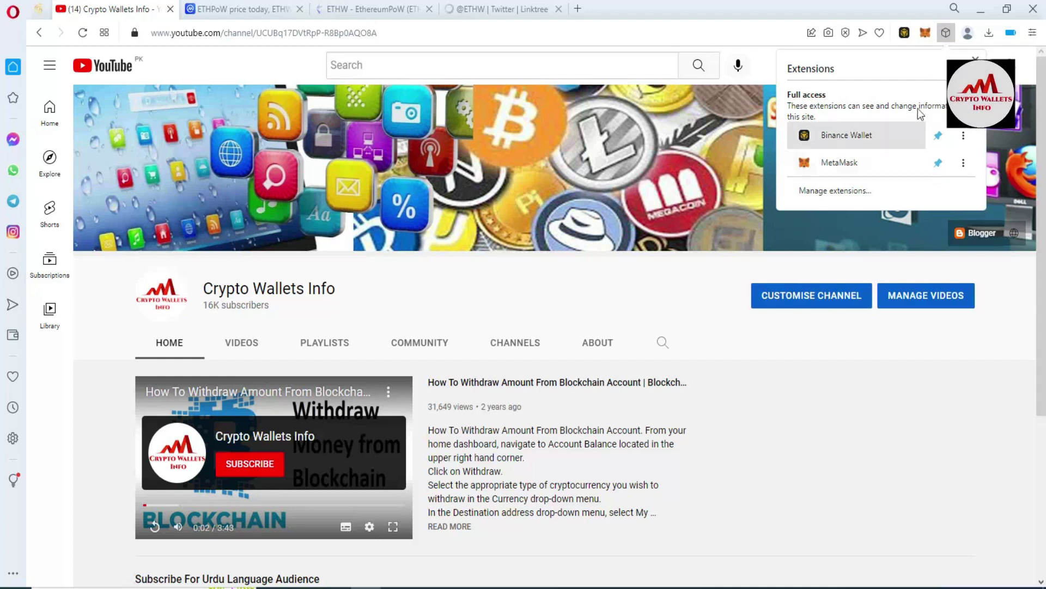
pyautogui.click(926, 34)
pyautogui.click(926, 34)
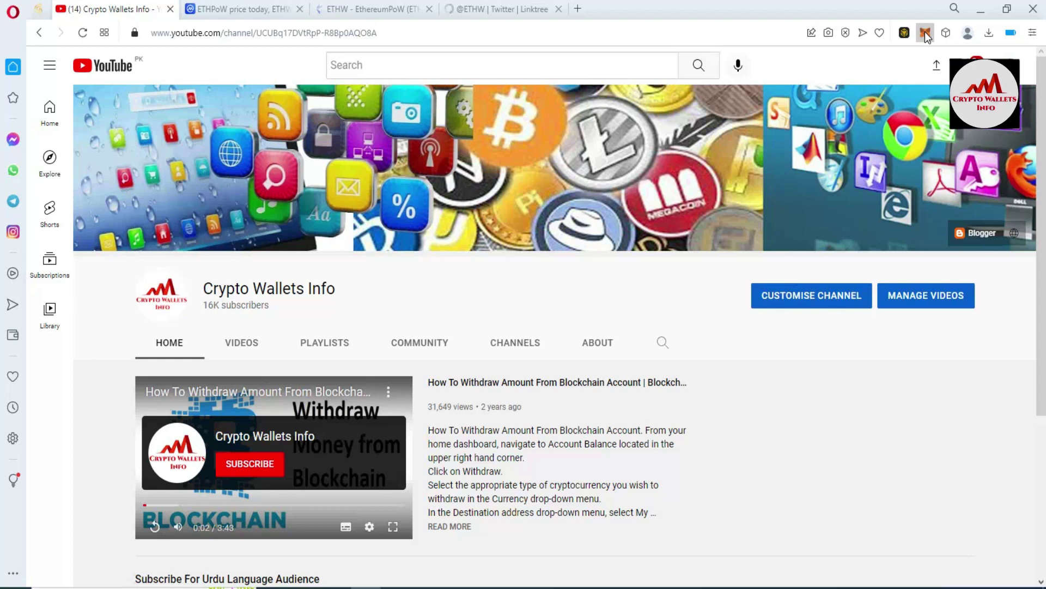
# - Unlock MetaMask with the wallet password and use Expand view to show Account 1 in a tab
pyautogui.click(926, 34)
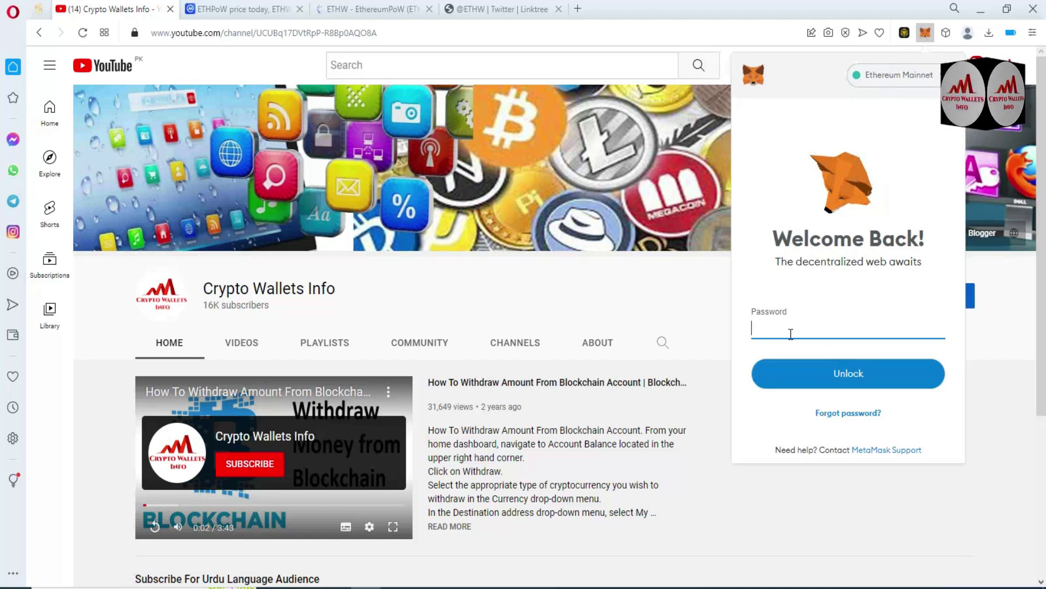
pyautogui.write('•')
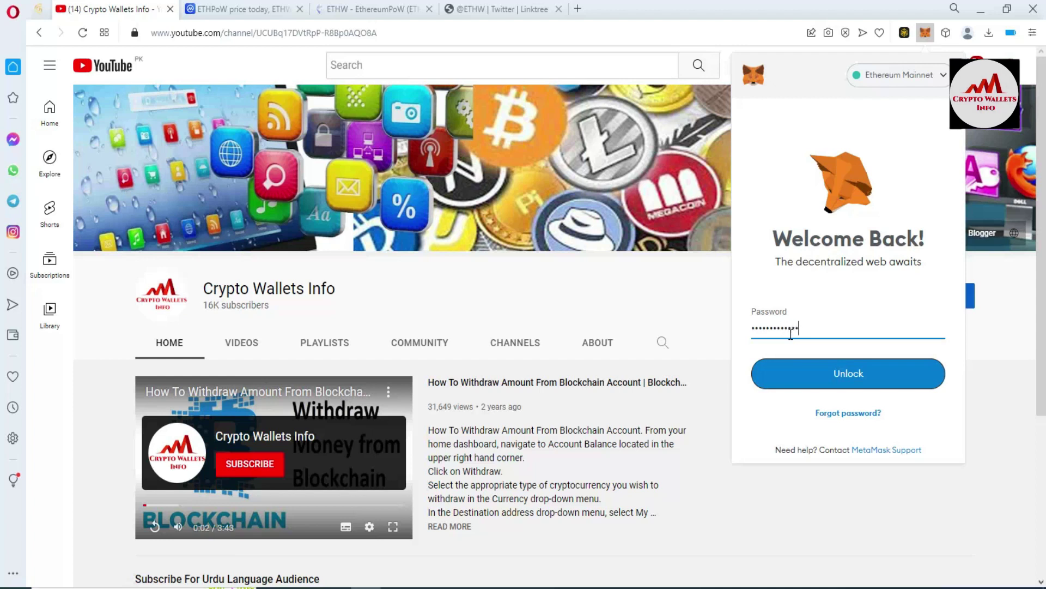
pyautogui.click(848, 375)
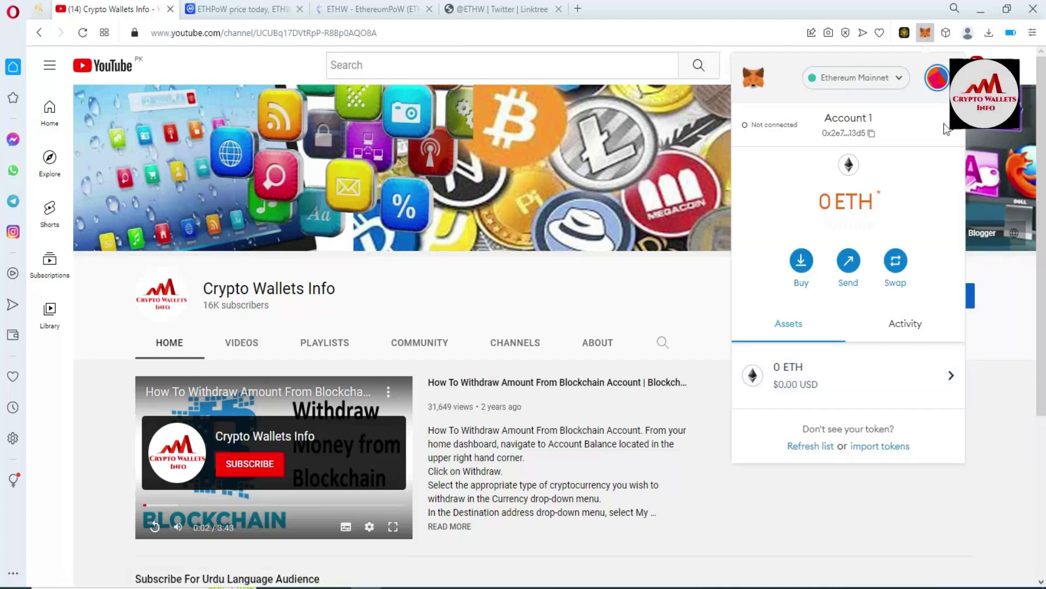
pyautogui.click(956, 124)
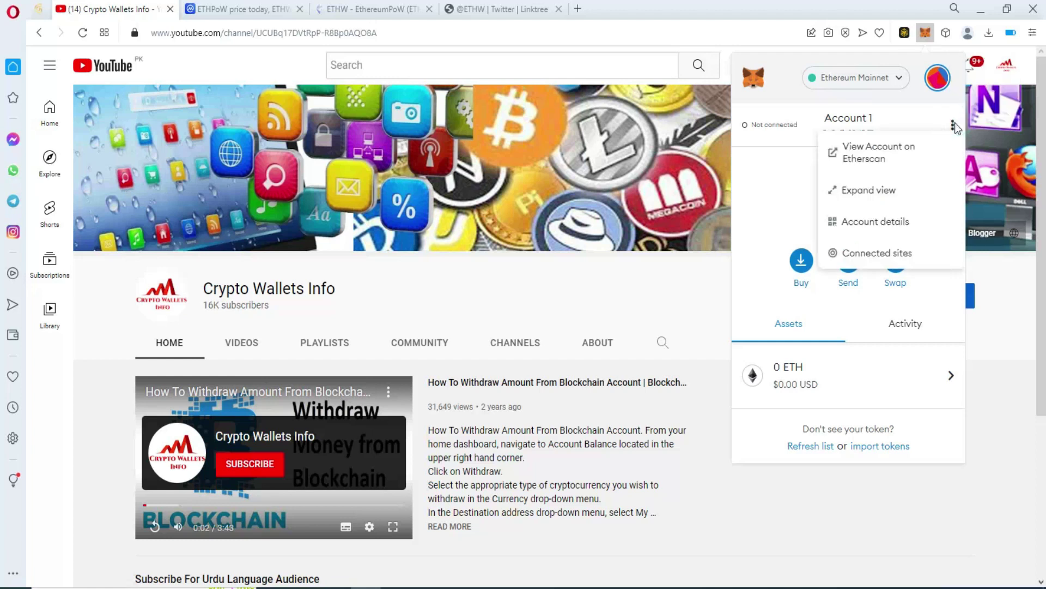
pyautogui.click(886, 191)
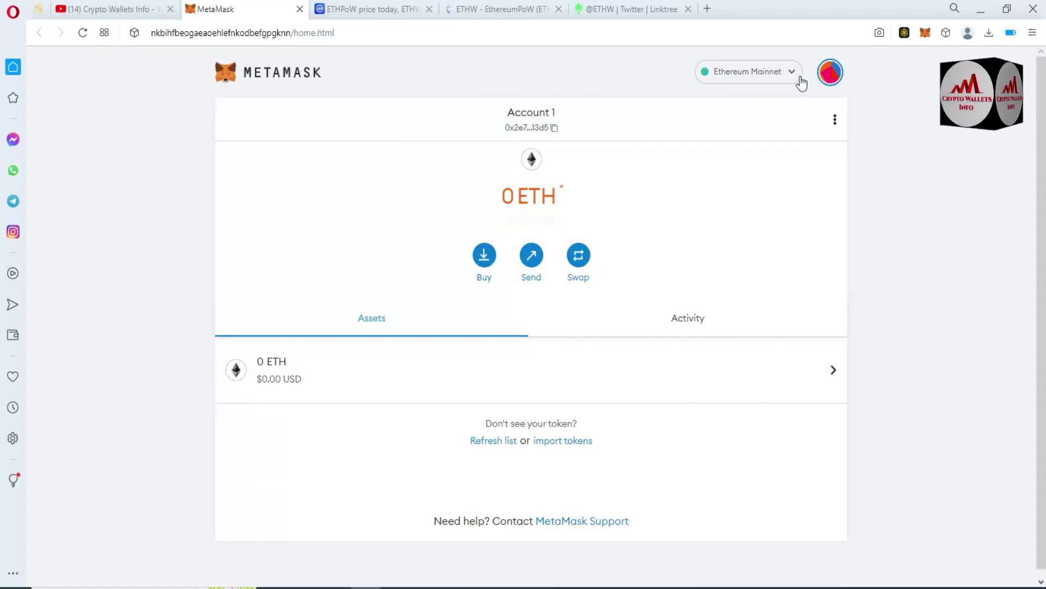
# - Open the Ethereum Mainnet network list and choose Add Network
pyautogui.click(792, 75)
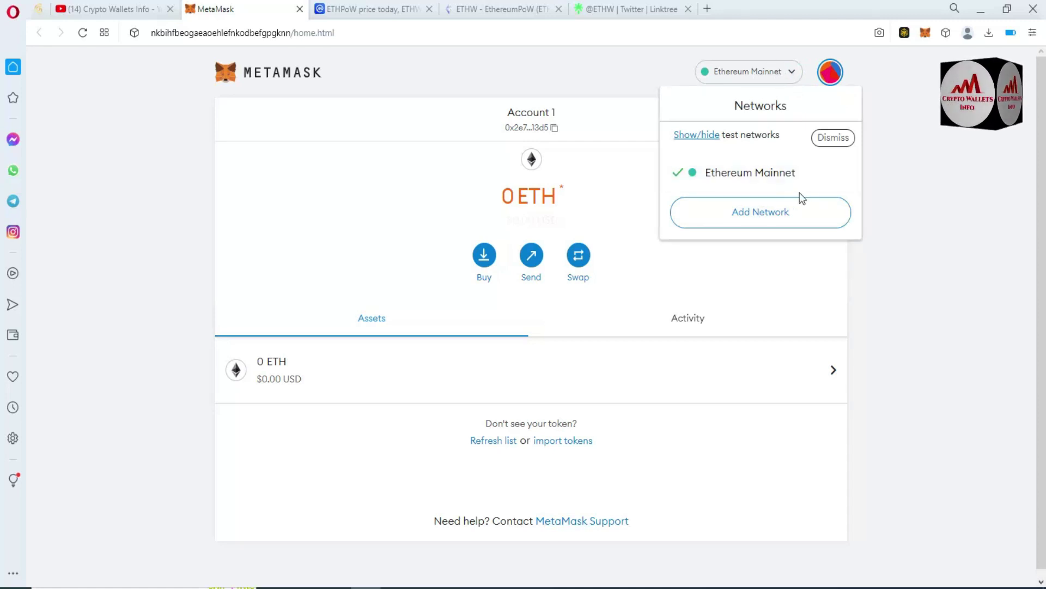
pyautogui.click(745, 214)
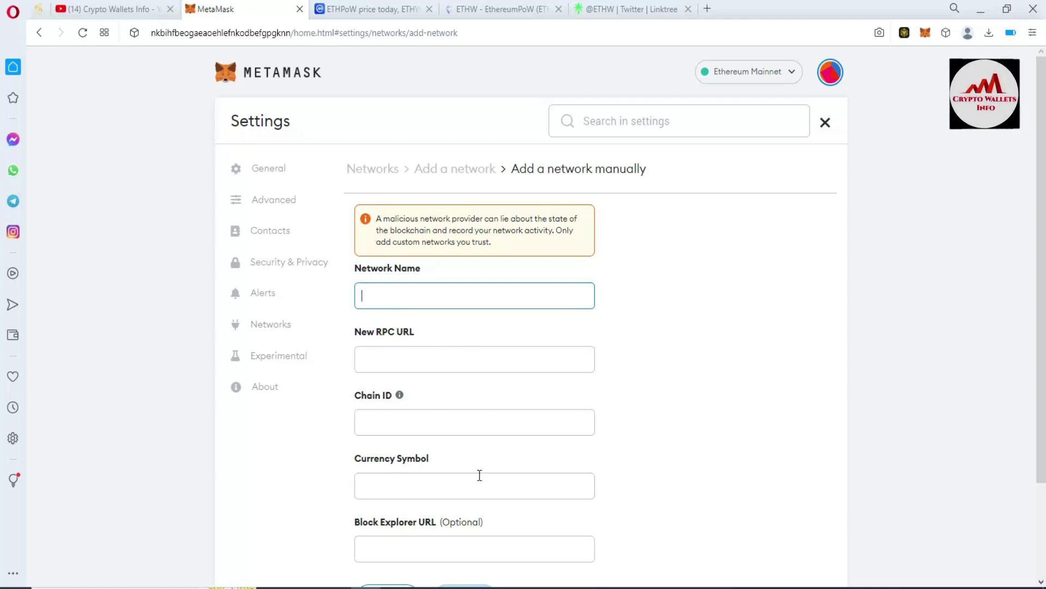
# - Place the Notepad notes beside the form and paste ETHW-mainnet as the Network Name
pyautogui.scroll(-2, 532, 305)
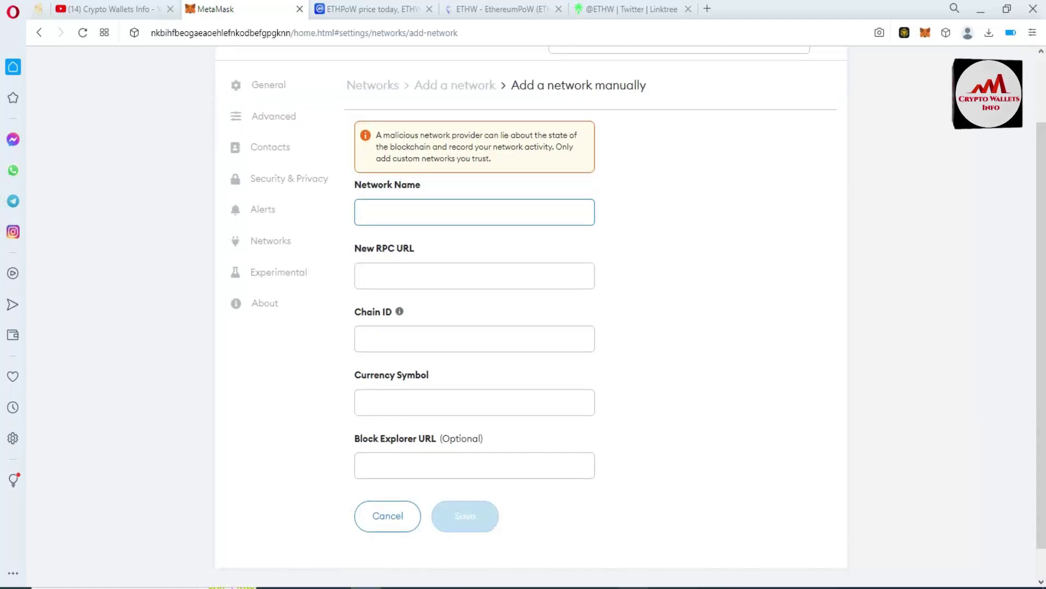
pyautogui.hotkey('alt', 'Tab')
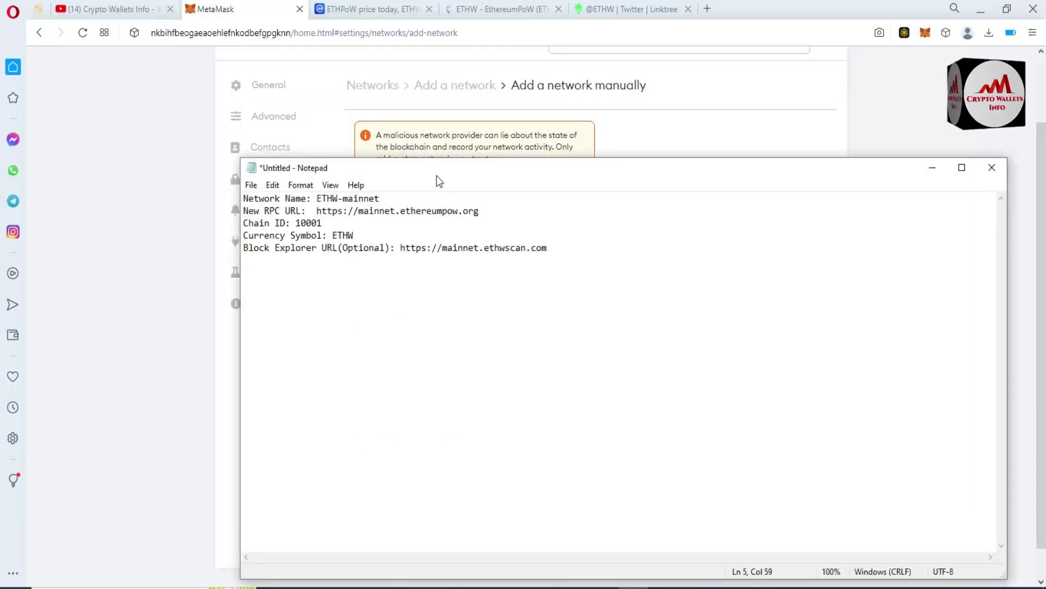
pyautogui.moveTo(404, 174); pyautogui.dragTo(846, 201)
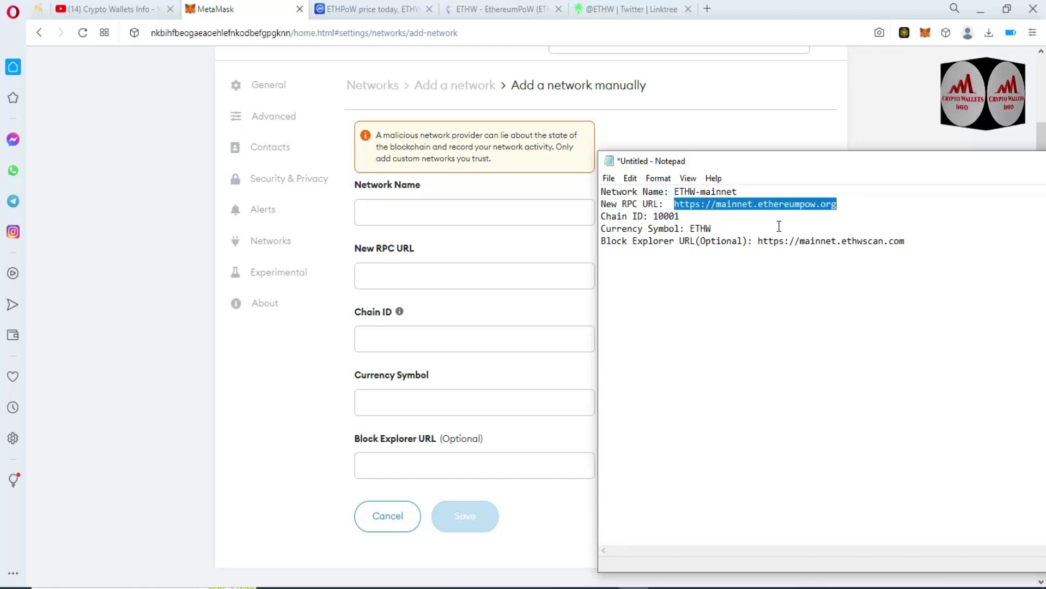
pyautogui.moveTo(767, 242); pyautogui.dragTo(600, 241)
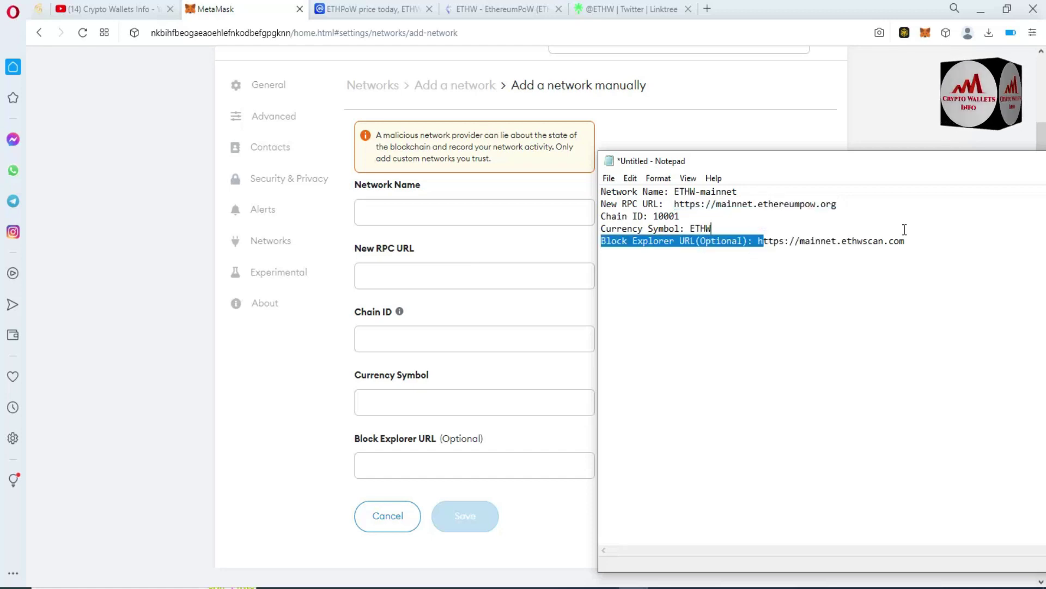
pyautogui.click(909, 228)
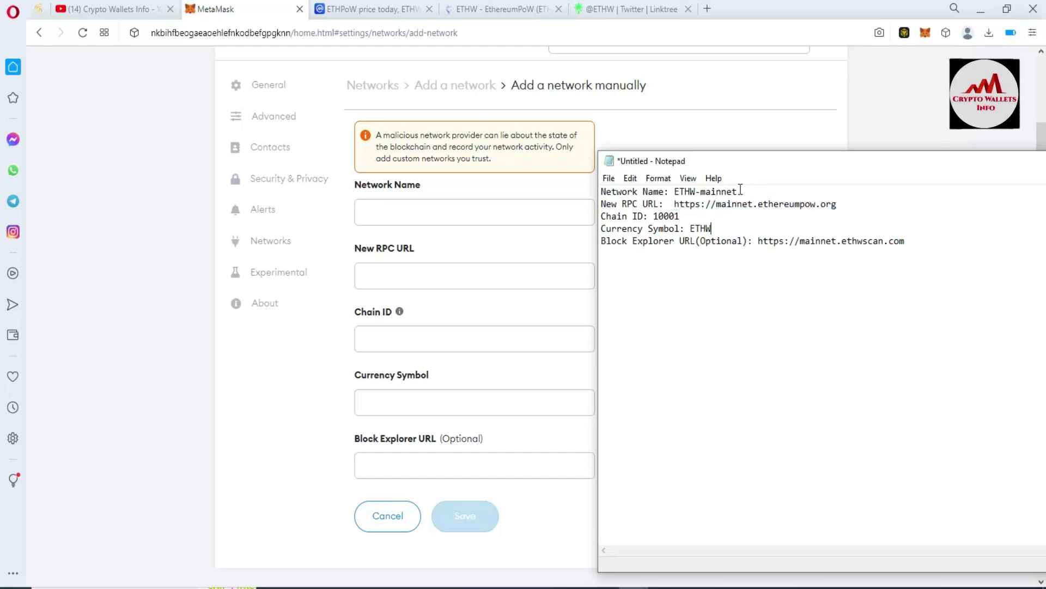
pyautogui.moveTo(741, 191); pyautogui.dragTo(677, 194)
pyautogui.hotkey('ctrl', 'c')
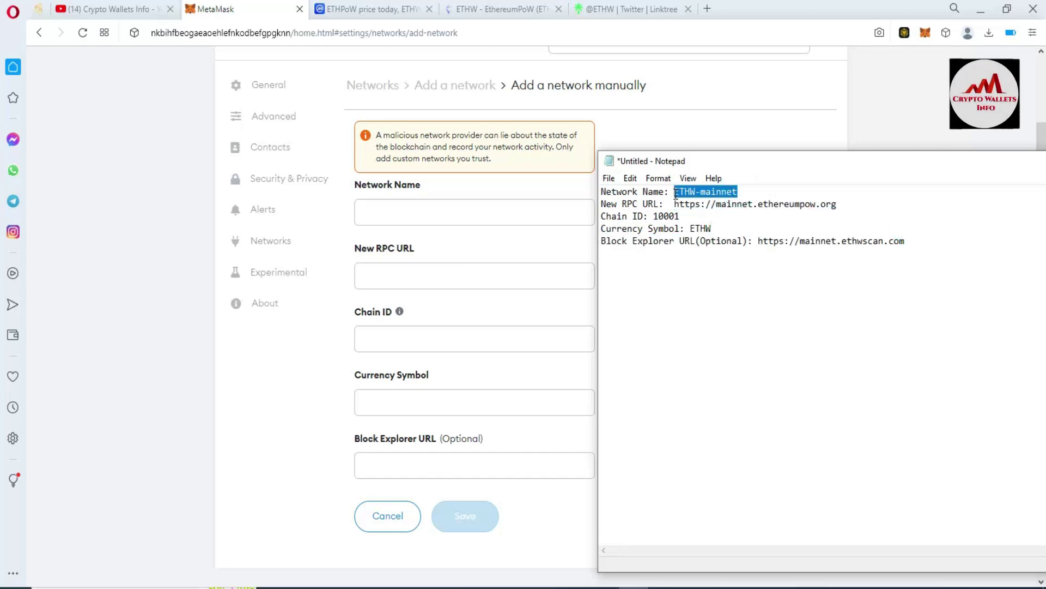
pyautogui.click(434, 216)
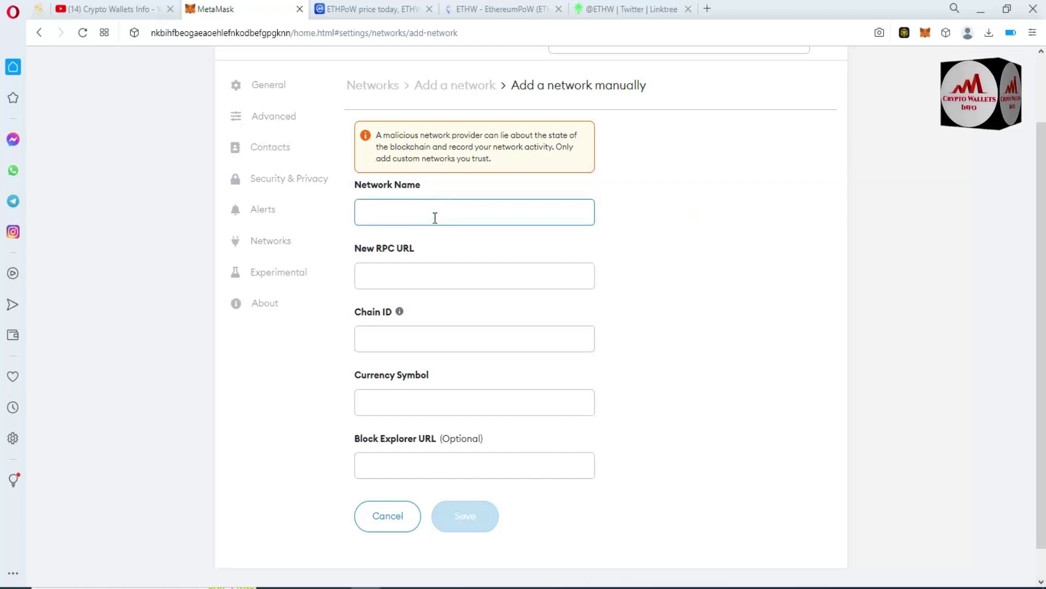
pyautogui.hotkey('ctrl', 'v')
pyautogui.click(400, 275)
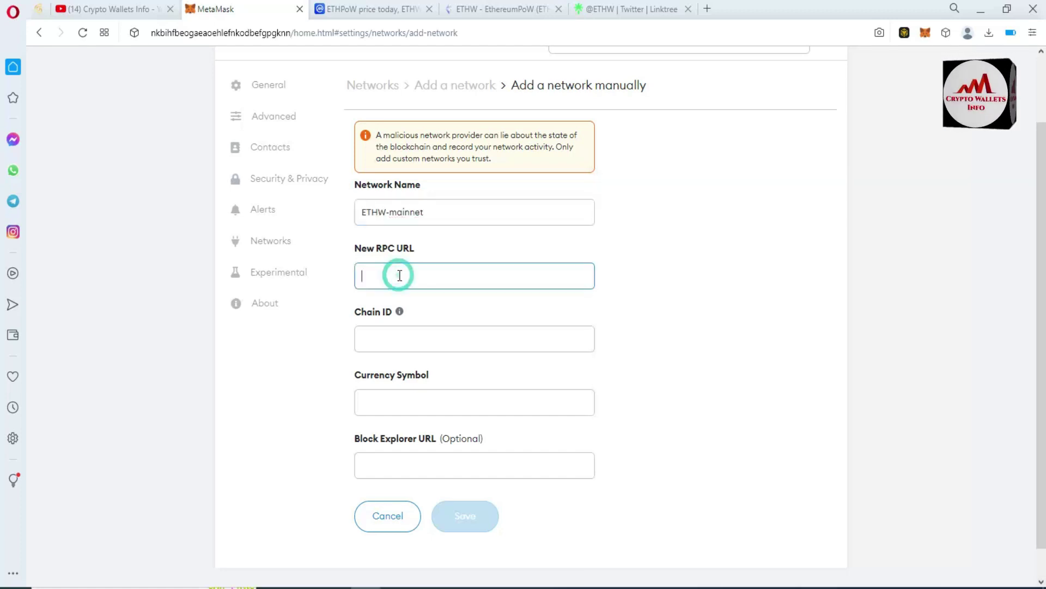
pyautogui.hotkey('alt', 'Tab')
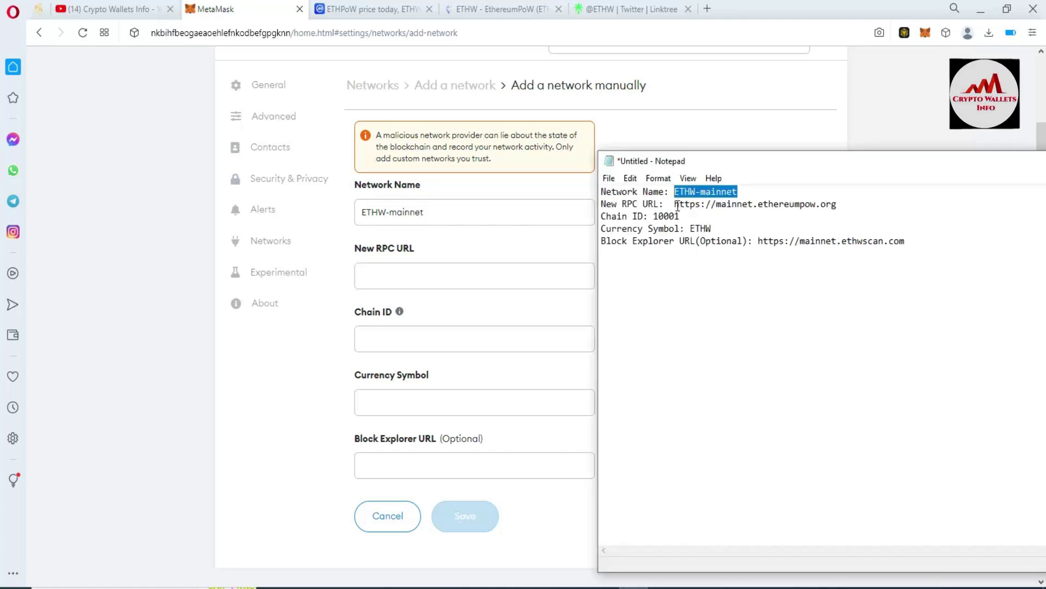
pyautogui.moveTo(678, 206); pyautogui.dragTo(847, 202)
pyautogui.hotkey('ctrl', 'c')
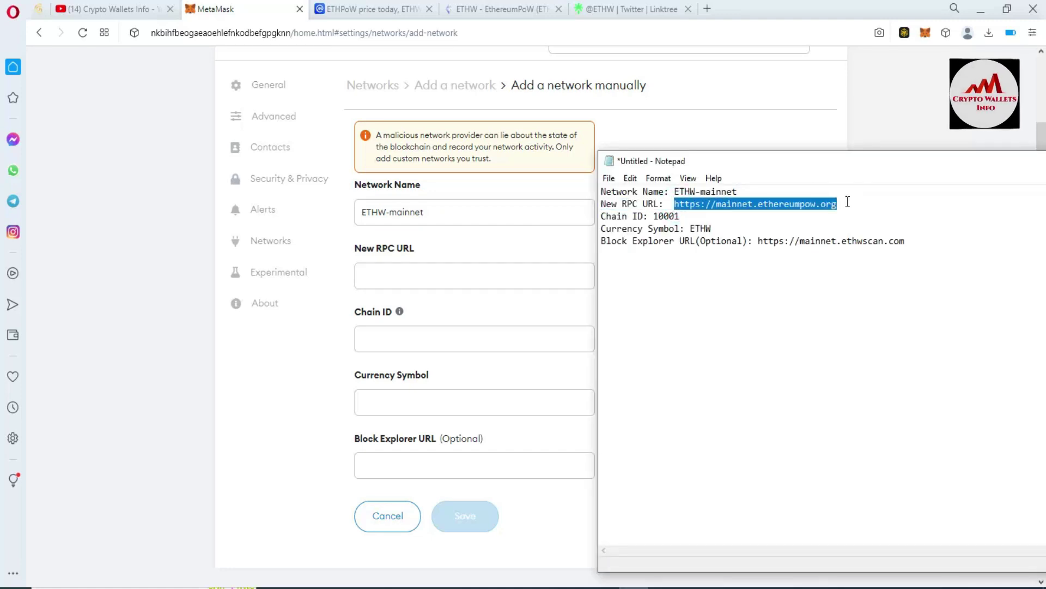
pyautogui.click(459, 281)
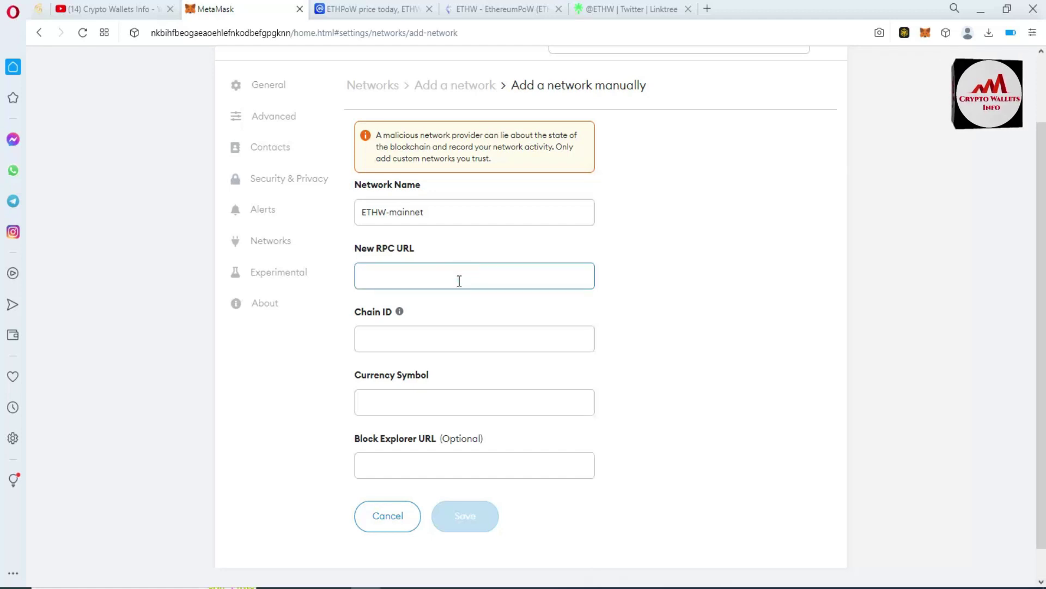
pyautogui.hotkey('ctrl', 'v')
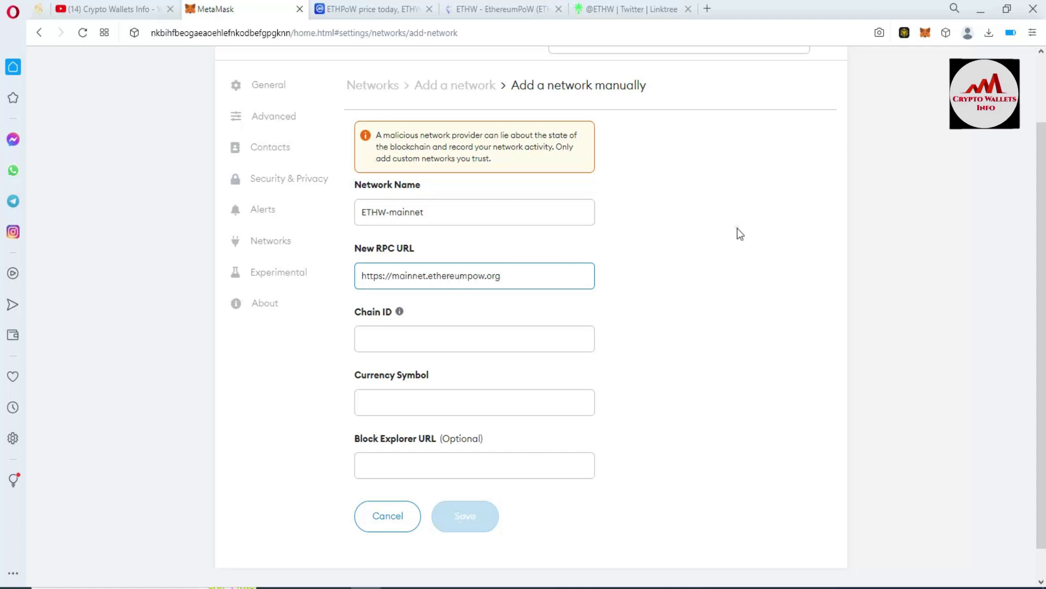
pyautogui.click(737, 230)
# - Paste chain ID 10001 and currency symbol ETHW from the notes into the form
pyautogui.click(405, 339)
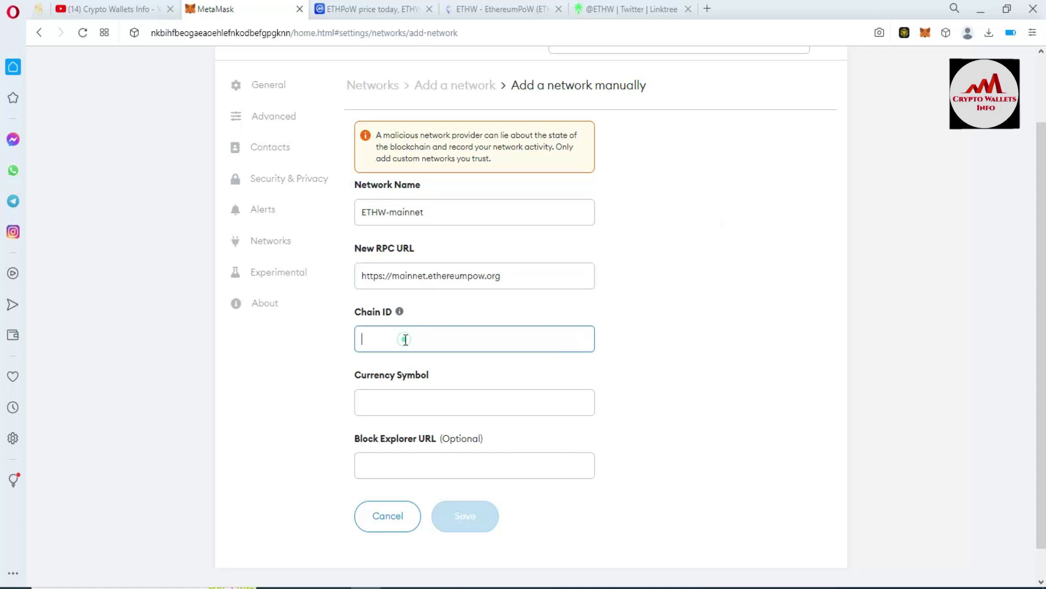
pyautogui.click(658, 583)
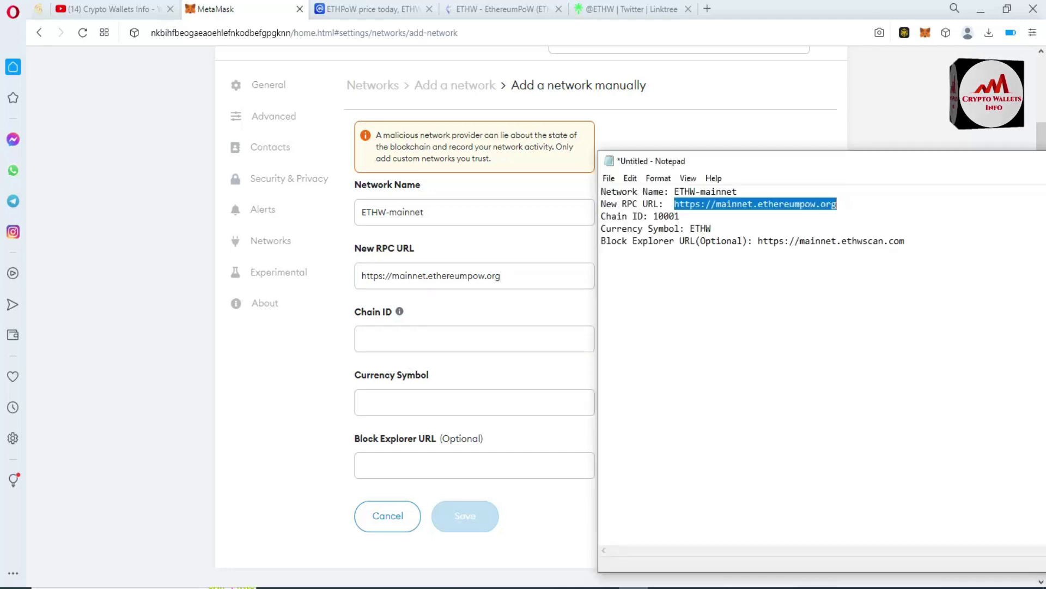
pyautogui.moveTo(654, 216); pyautogui.dragTo(680, 216)
pyautogui.hotkey('ctrl', 'c')
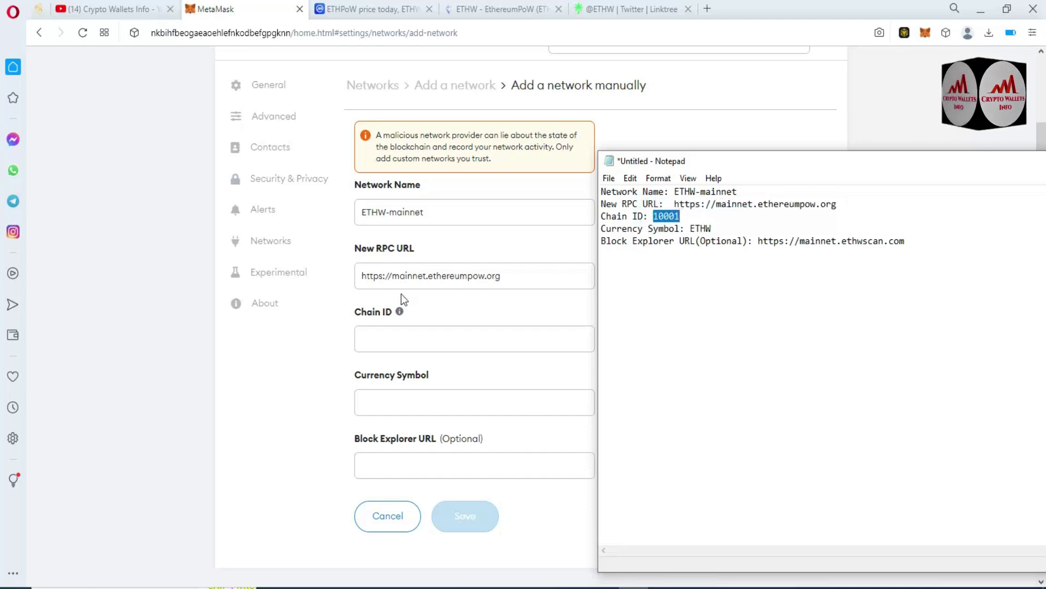
pyautogui.click(397, 338)
pyautogui.hotkey('ctrl', 'v')
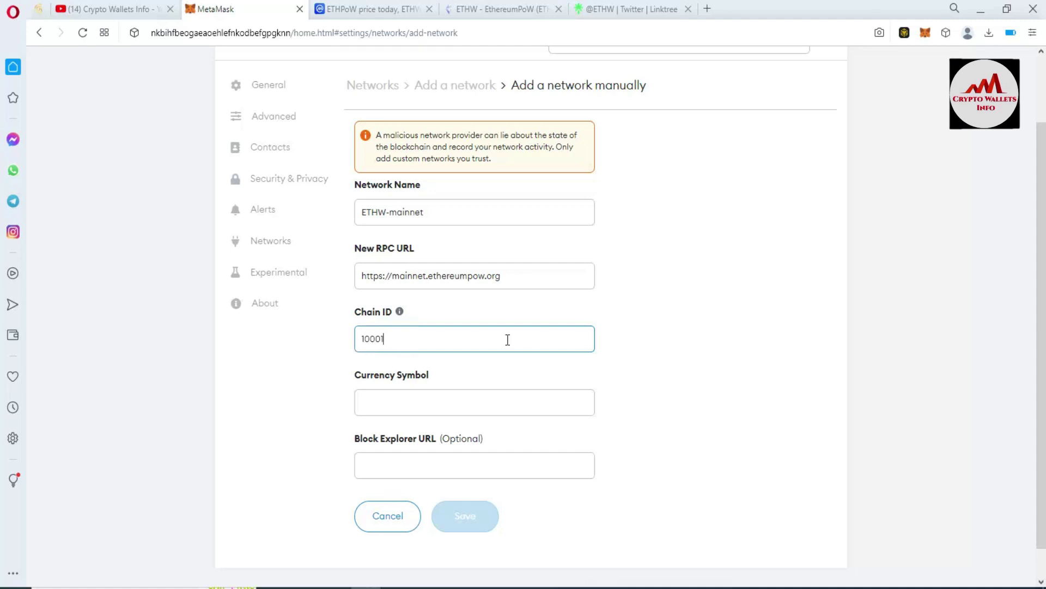
pyautogui.click(636, 584)
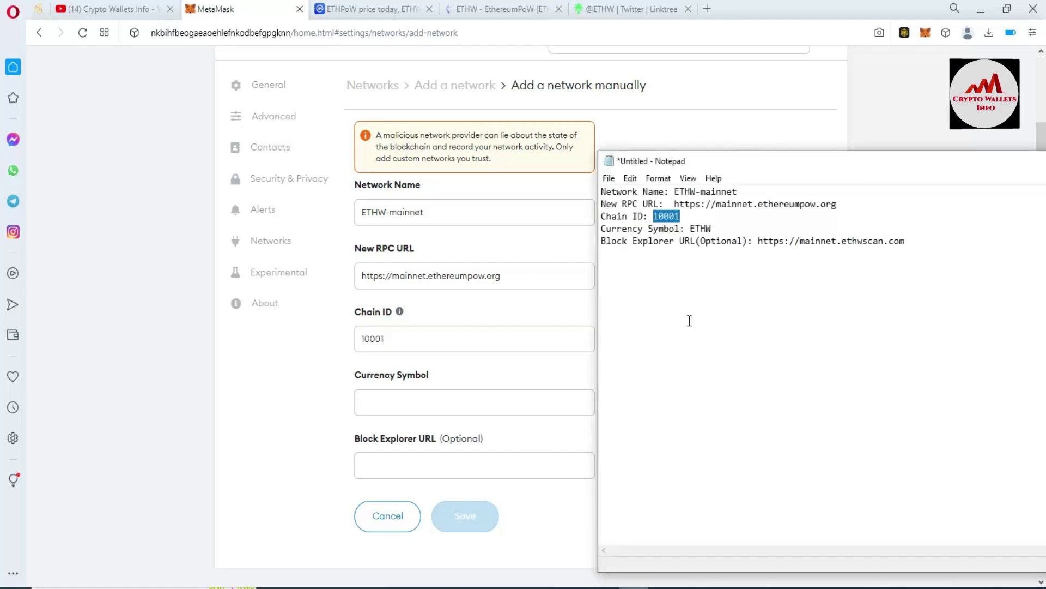
pyautogui.moveTo(715, 229); pyautogui.dragTo(691, 229)
pyautogui.hotkey('ctrl', 'c')
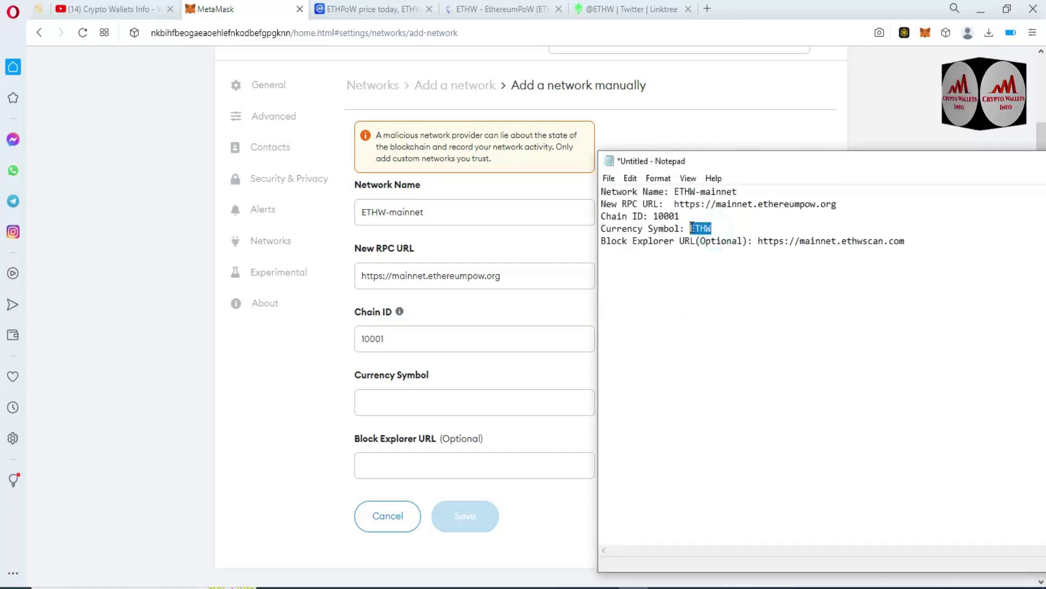
pyautogui.click(417, 400)
pyautogui.hotkey('ctrl', 'v')
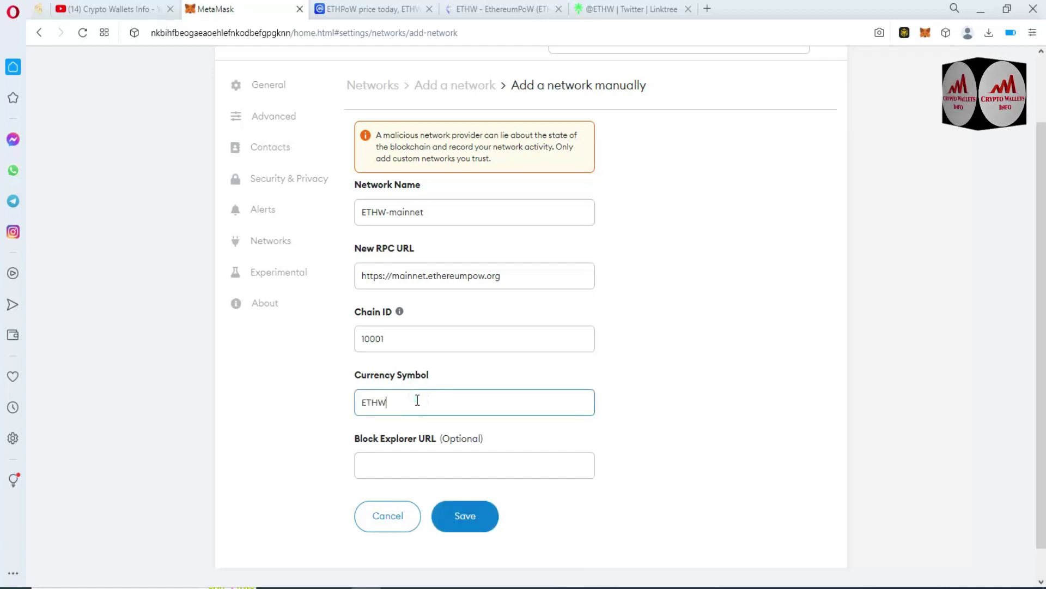
# - Replace the currency symbol ETHW with BCHT
pyautogui.click(473, 470)
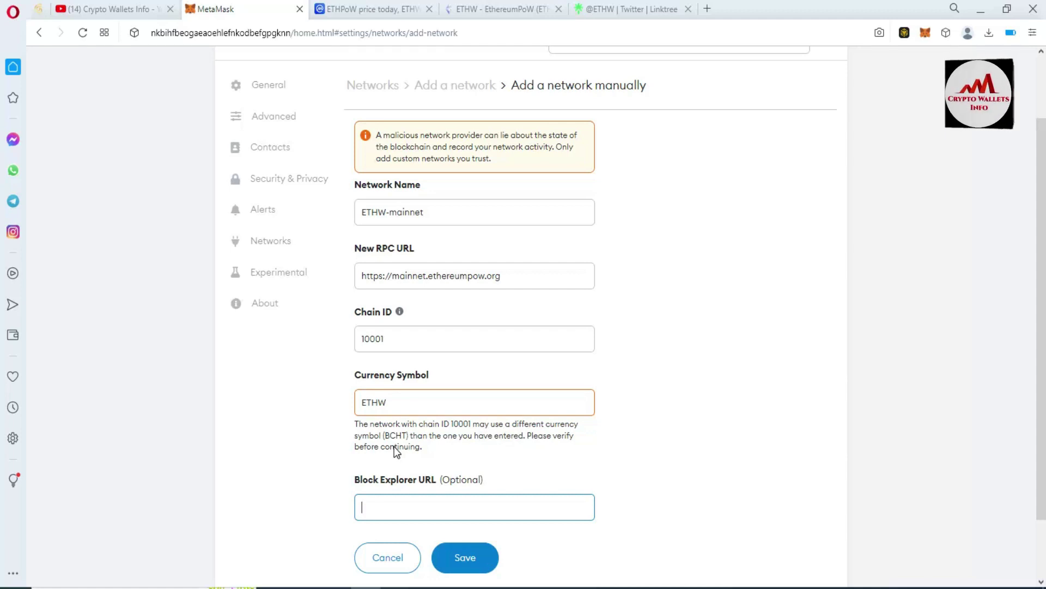
pyautogui.moveTo(396, 402); pyautogui.dragTo(364, 401)
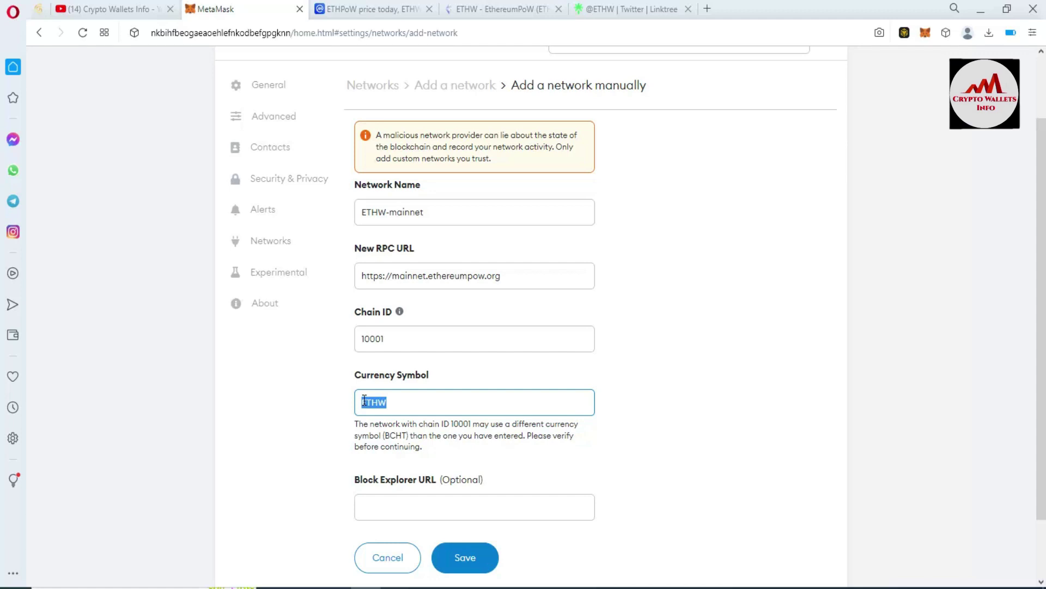
pyautogui.press('BackSpace')
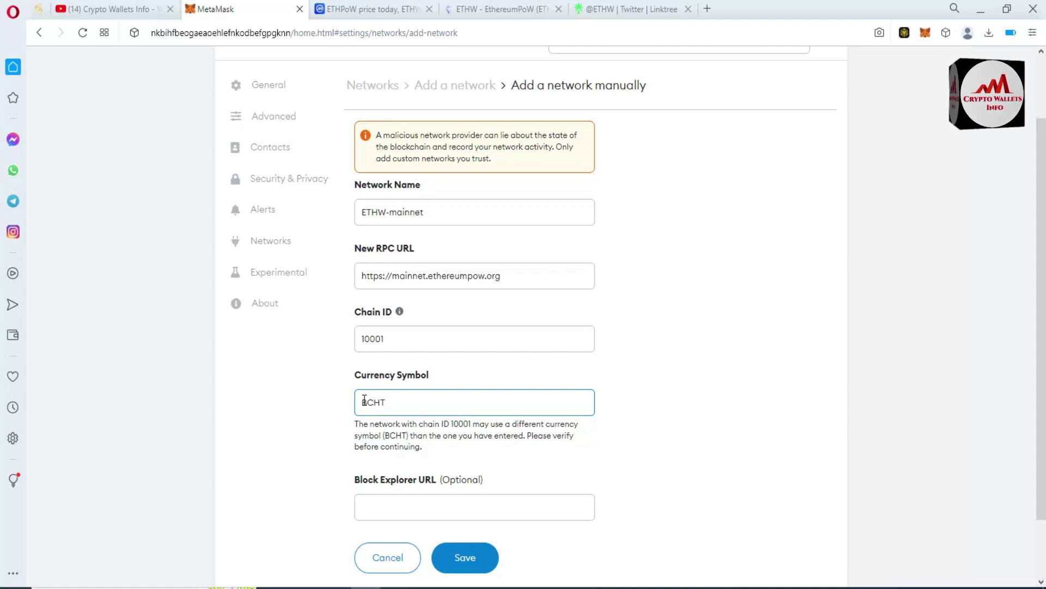
pyautogui.write('BCHT')
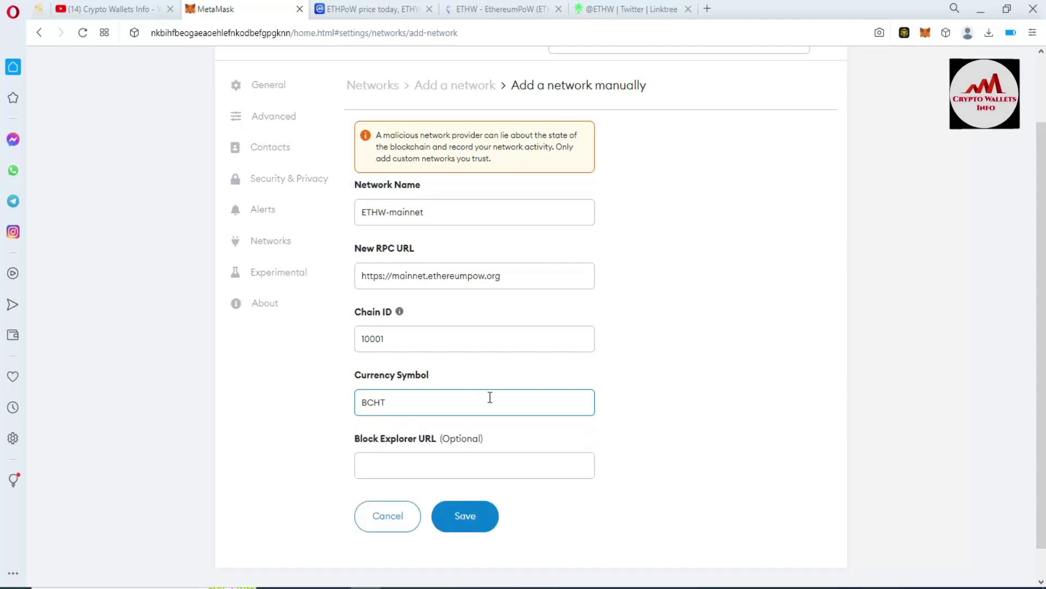
pyautogui.click(693, 393)
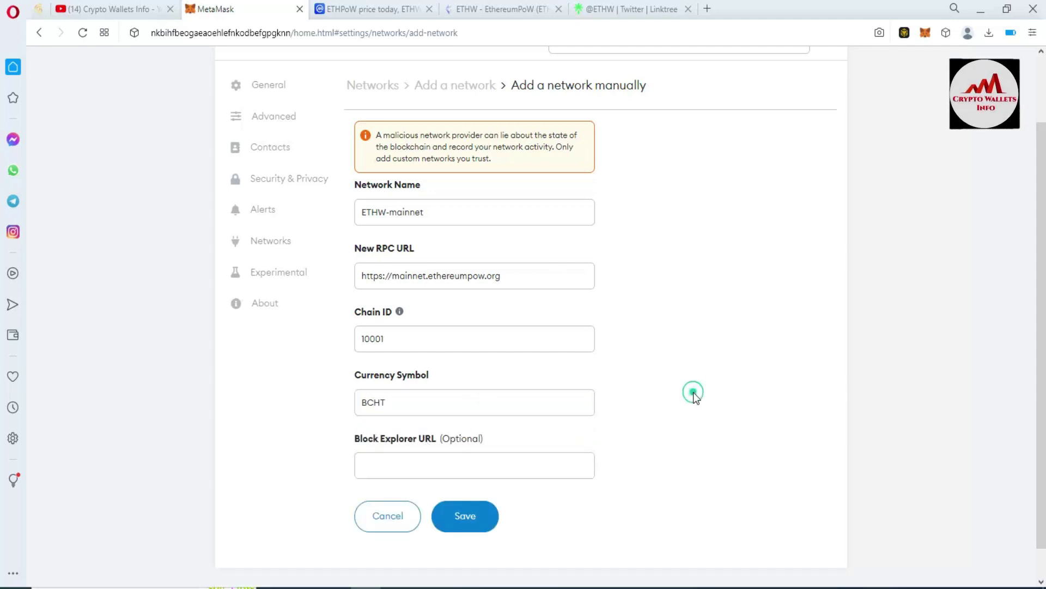
pyautogui.click(446, 460)
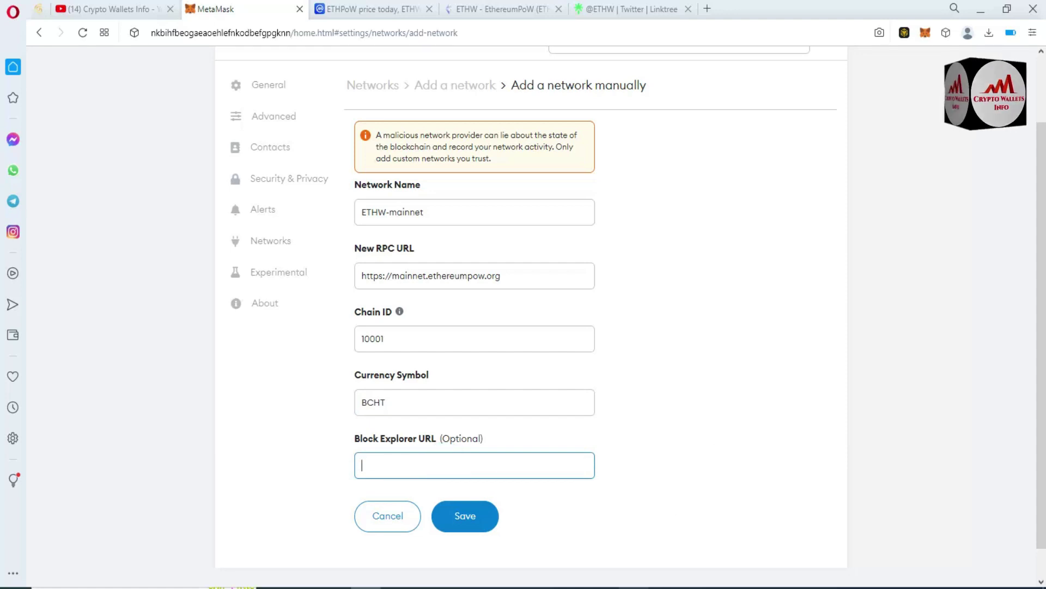
pyautogui.click(649, 586)
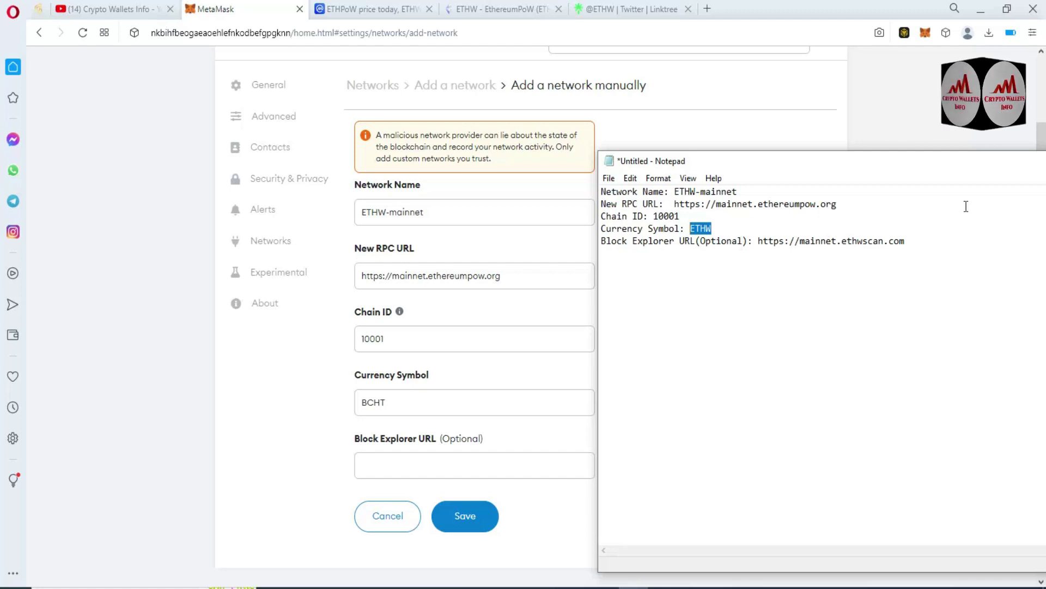
pyautogui.moveTo(905, 240); pyautogui.dragTo(760, 250)
pyautogui.hotkey('ctrl', 'c')
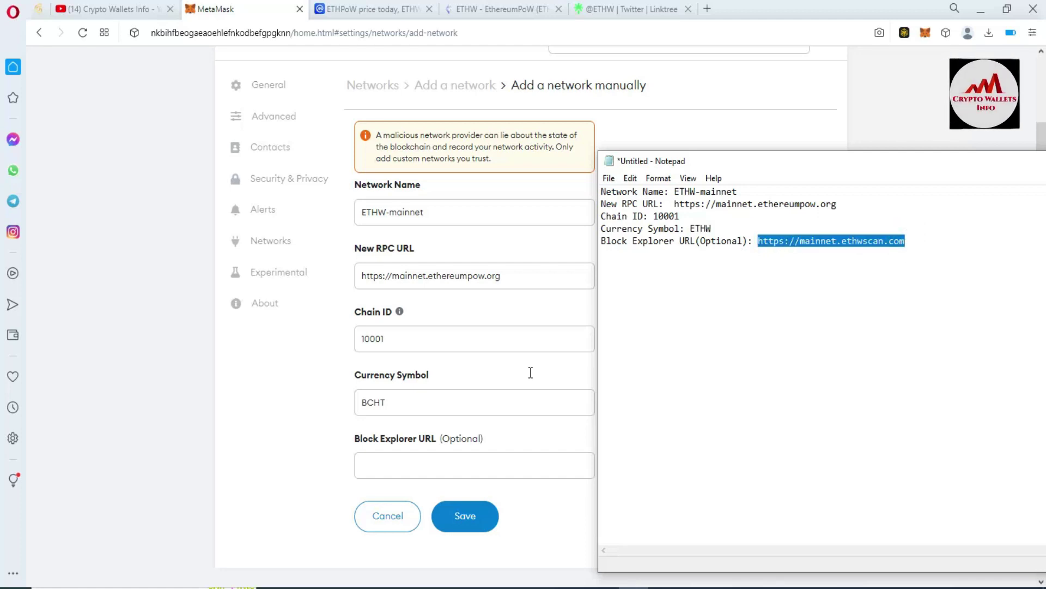
pyautogui.click(404, 472)
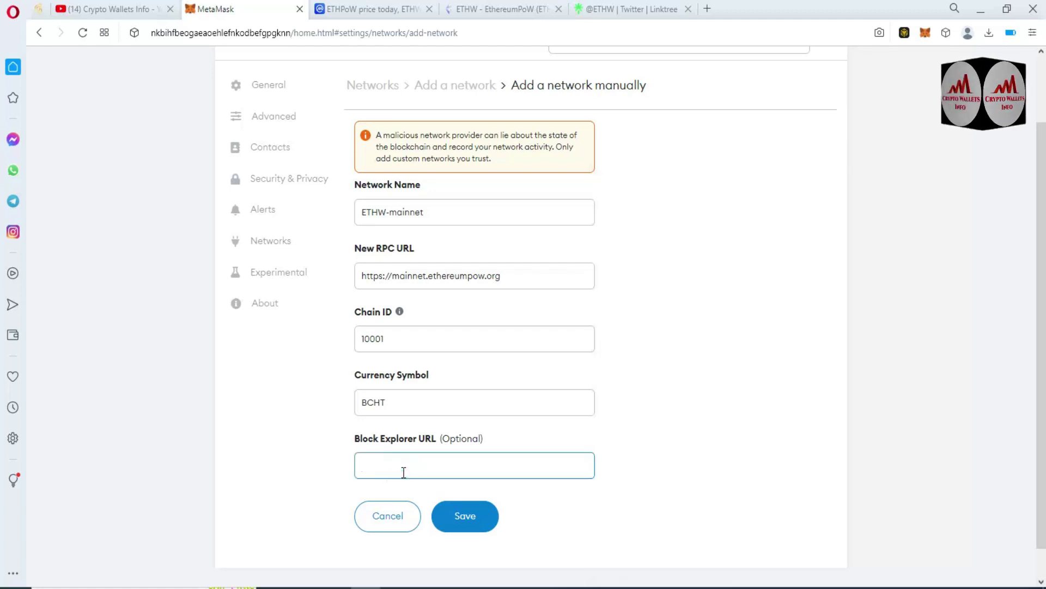
pyautogui.hotkey('ctrl', 'v')
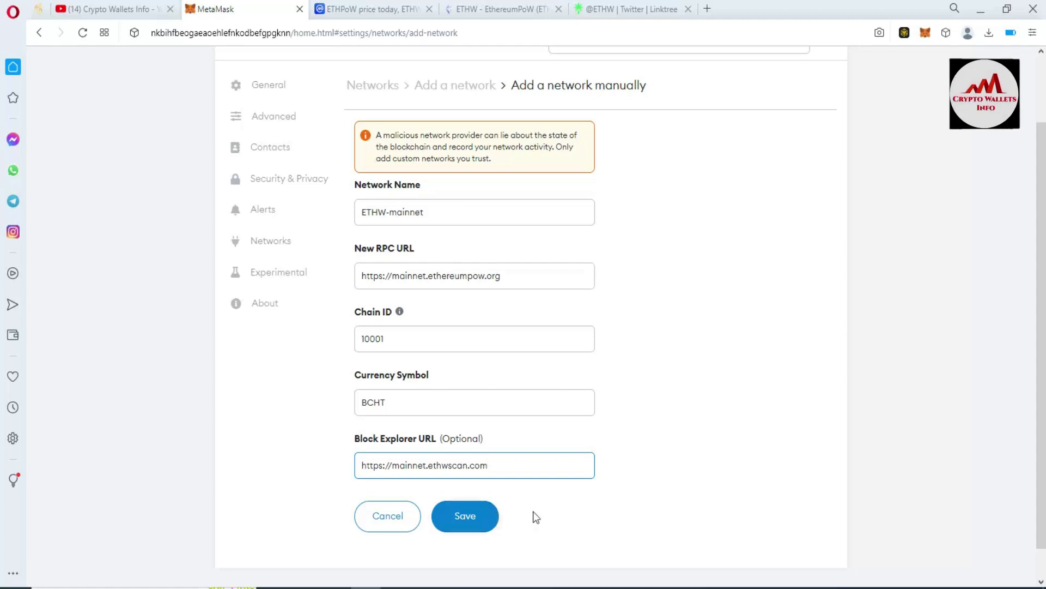
pyautogui.click(473, 512)
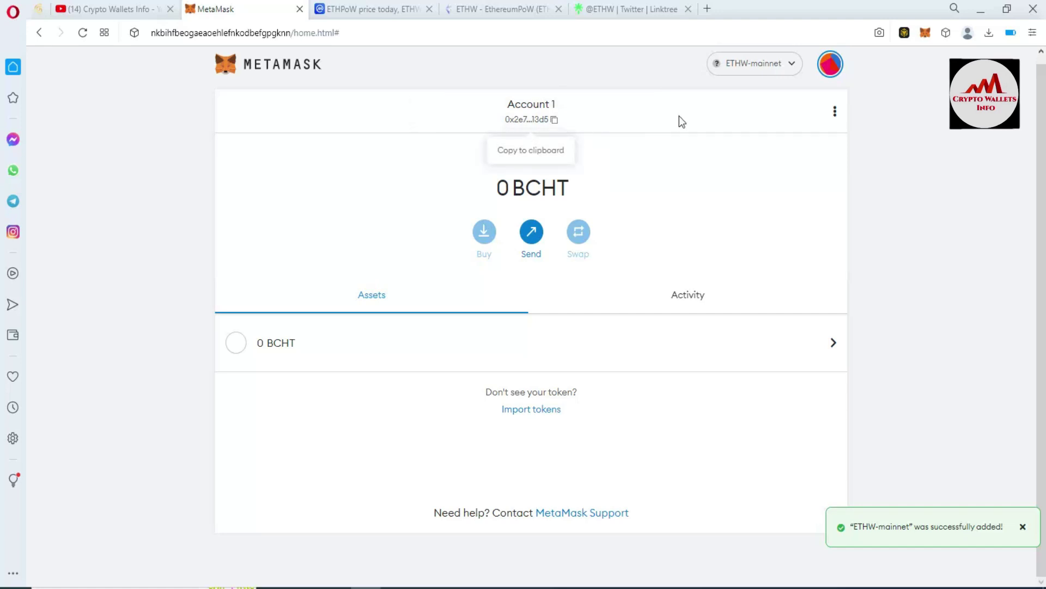
# - Highlight the 0 BCHT balance, then open MetaMask Settings from the accounts menu
pyautogui.moveTo(515, 189); pyautogui.dragTo(591, 179)
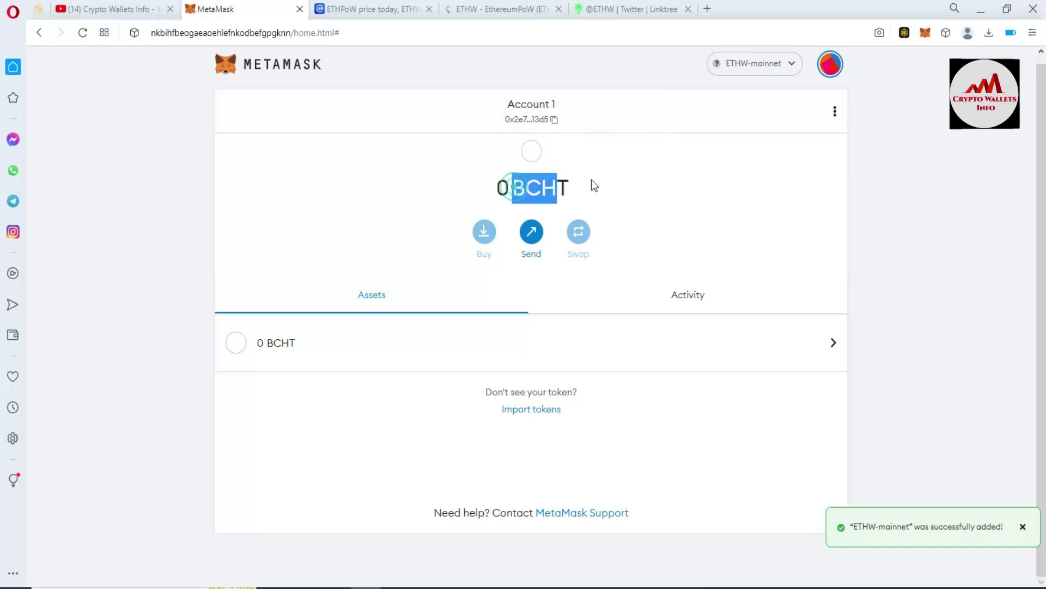
pyautogui.click(725, 165)
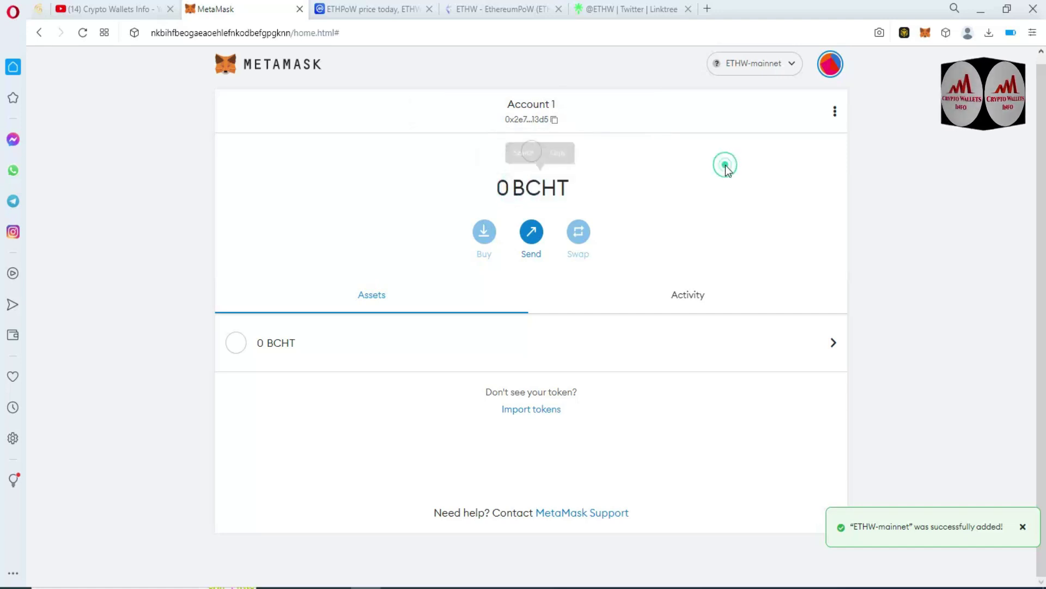
pyautogui.click(836, 110)
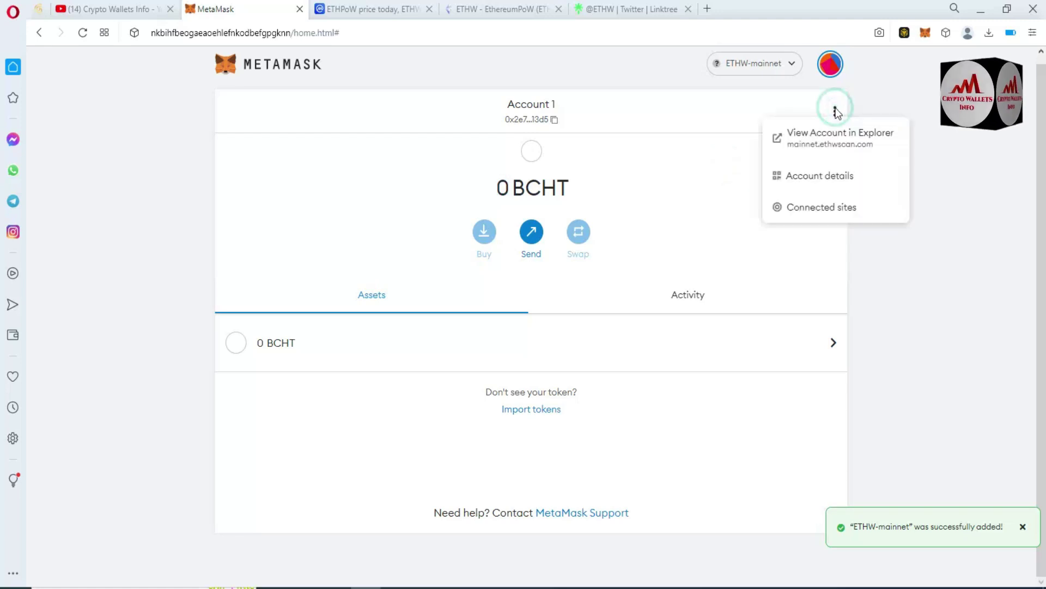
pyautogui.click(831, 70)
pyautogui.click(830, 70)
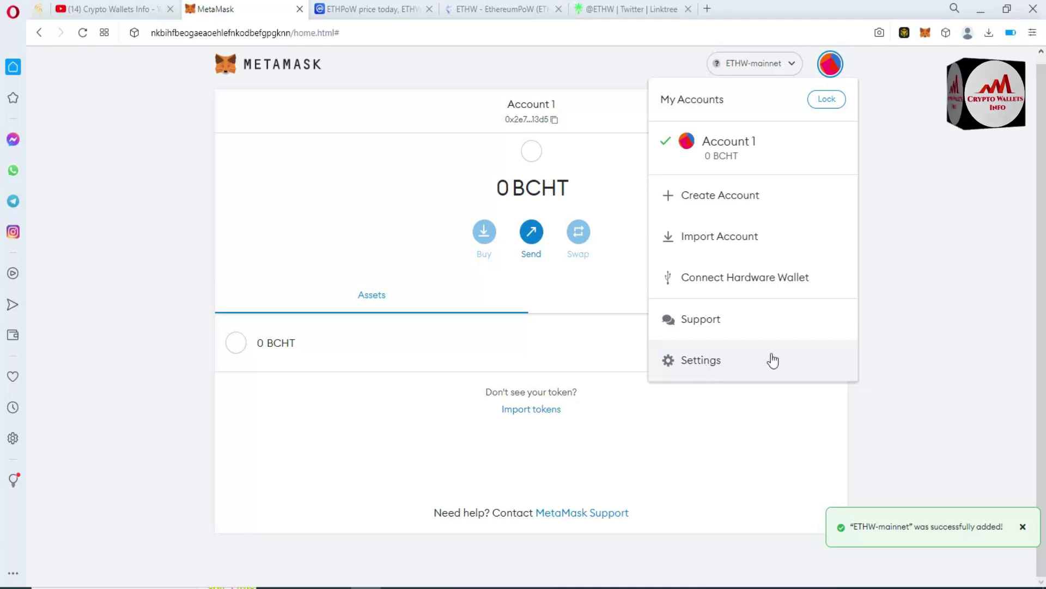
pyautogui.click(741, 368)
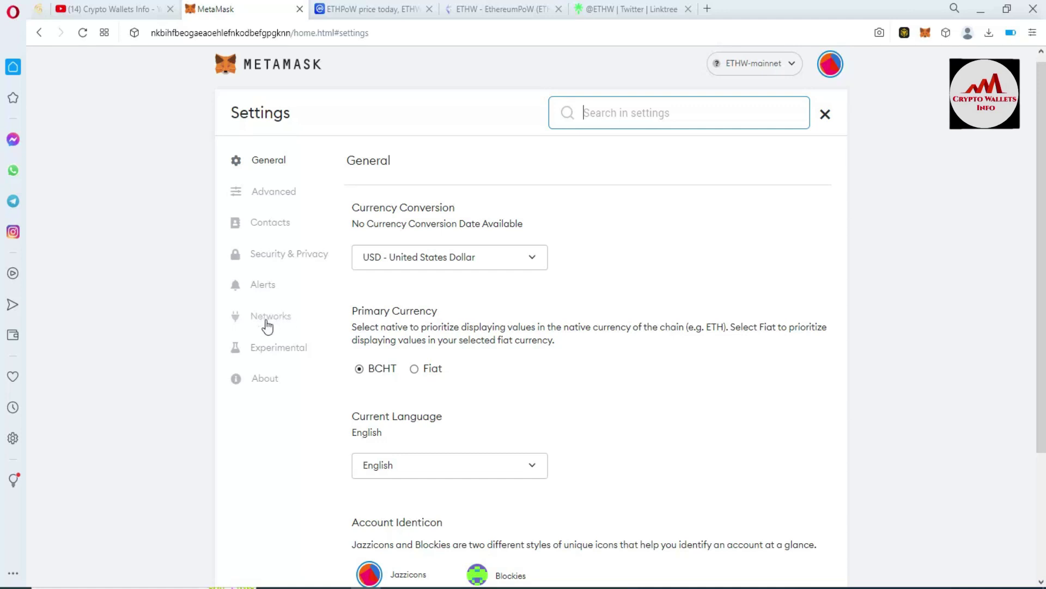
# - Open the ETHW-mainnet network details in MetaMask's Networks settings
pyautogui.click(288, 317)
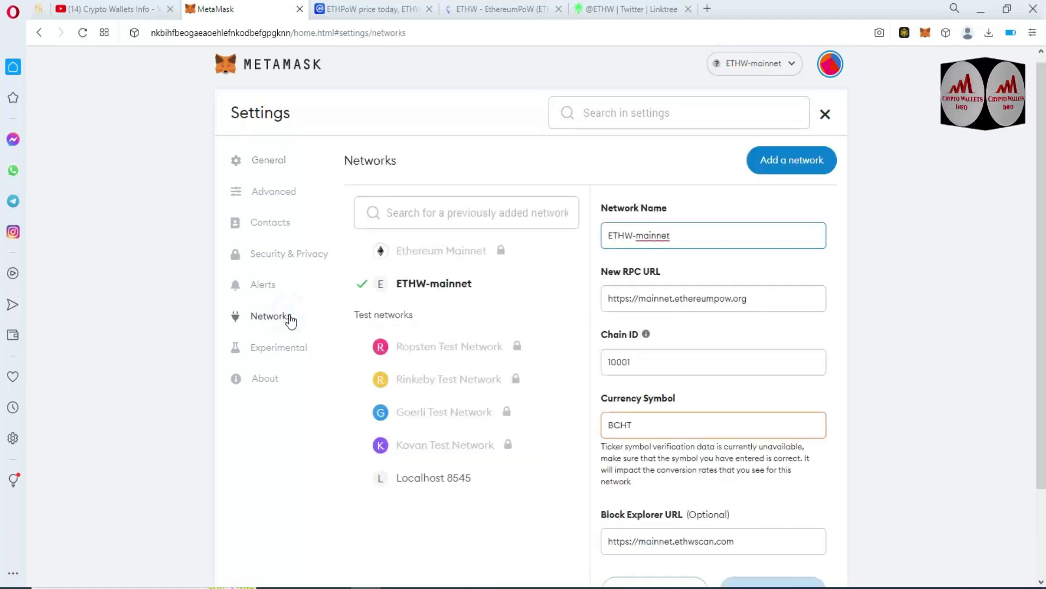
pyautogui.scroll(-1, 1041, 164)
pyautogui.scroll(-1, 873, 343)
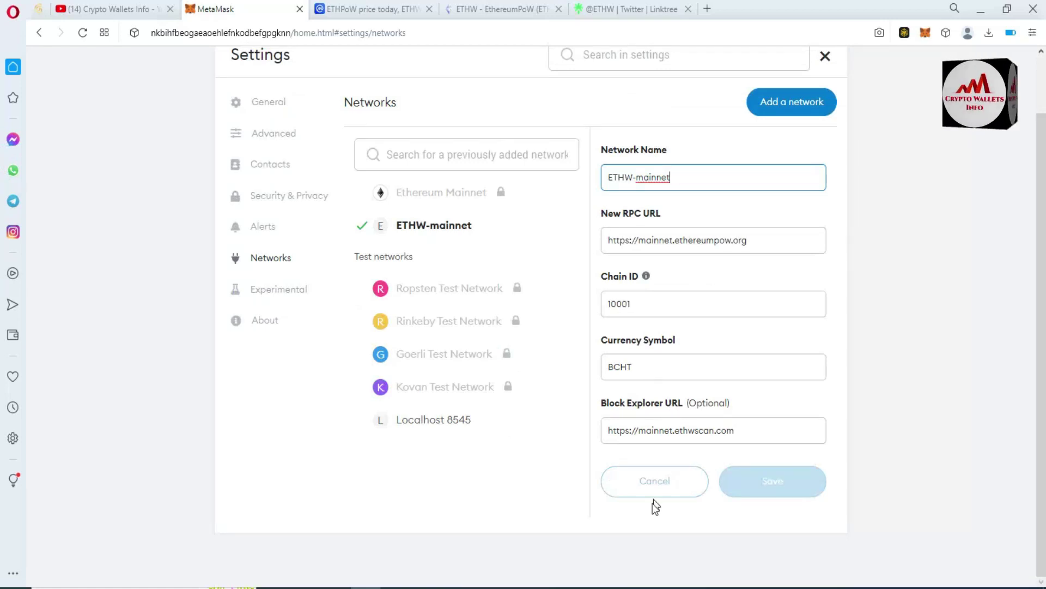
# - Copy ETHW from the Notepad notes, paste it over BCHT as Currency Symbol, and save
pyautogui.click(634, 587)
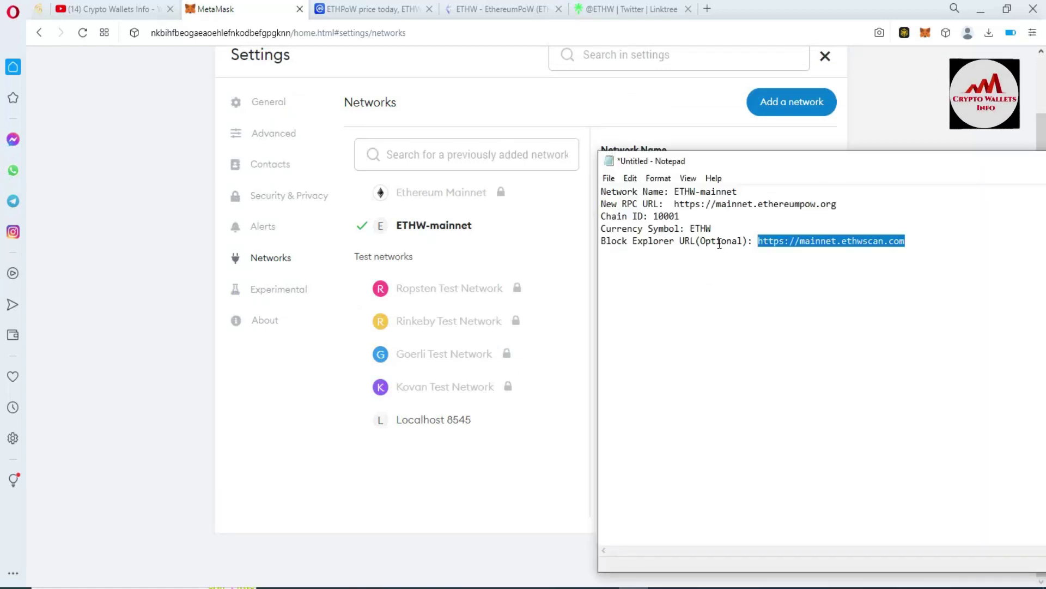
pyautogui.moveTo(710, 229); pyautogui.dragTo(690, 229)
pyautogui.hotkey('ctrl', 'c')
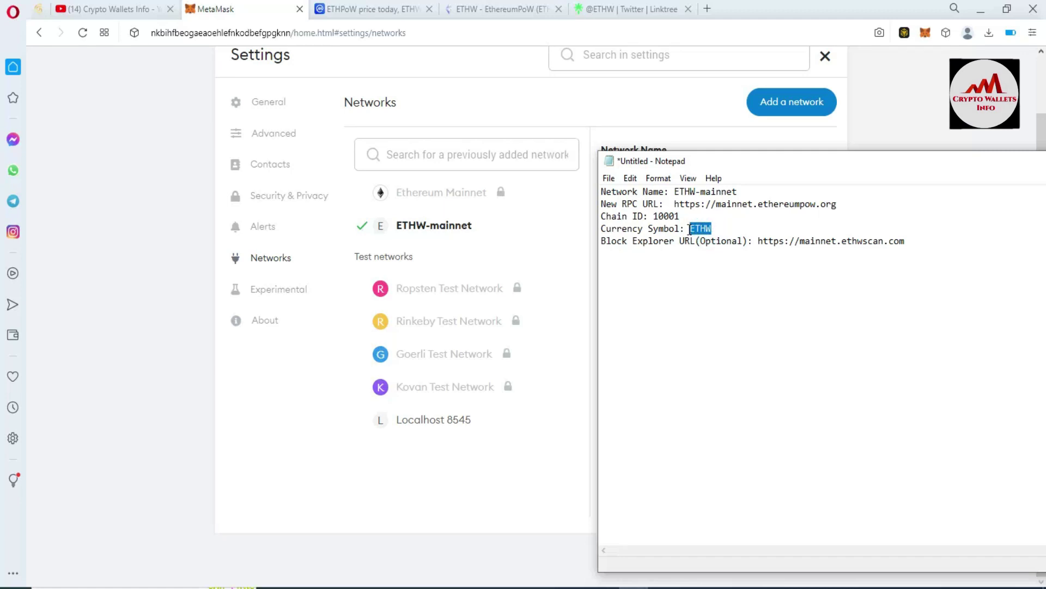
pyautogui.click(554, 482)
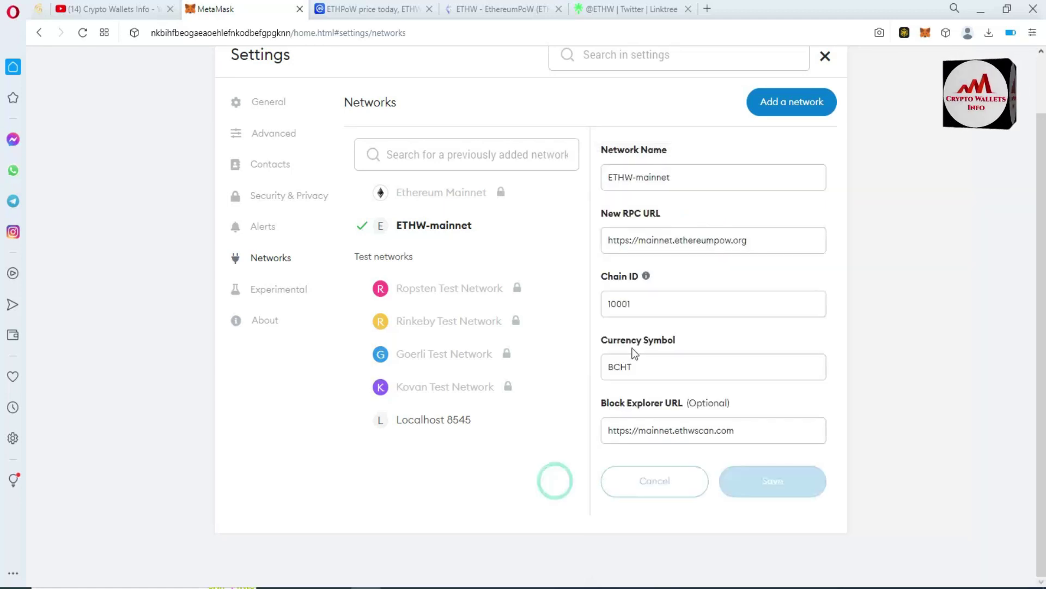
pyautogui.doubleClick(647, 370)
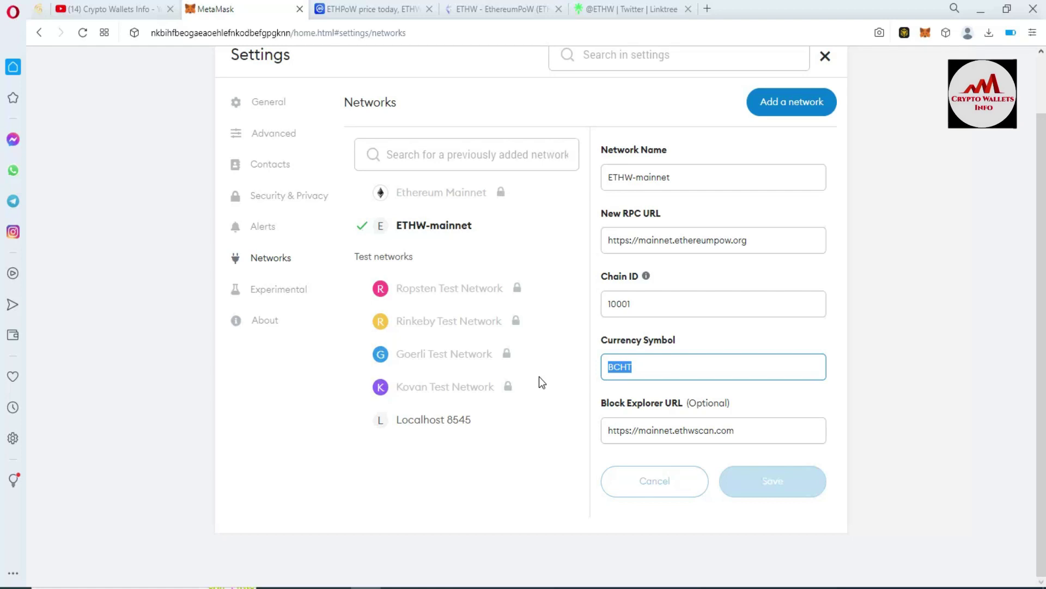
pyautogui.hotkey('ctrl', 'v')
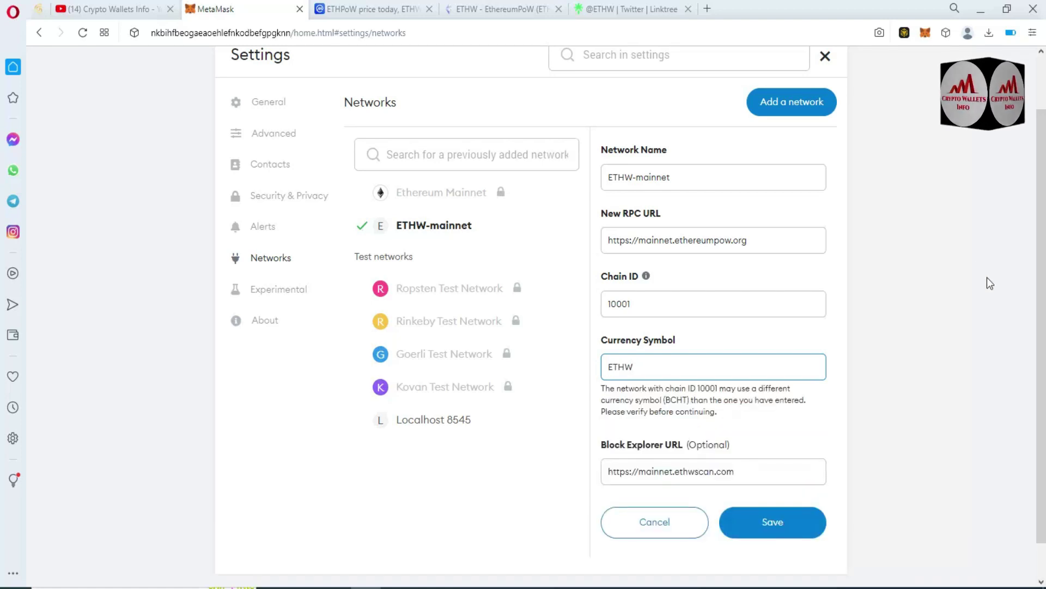
pyautogui.click(789, 521)
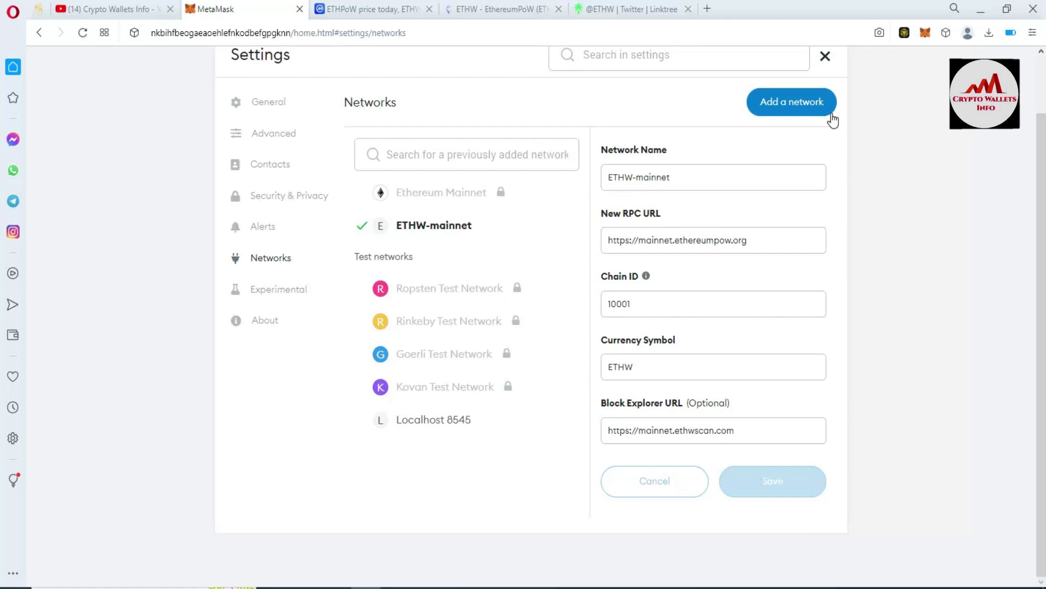
pyautogui.scroll(2, 864, 95)
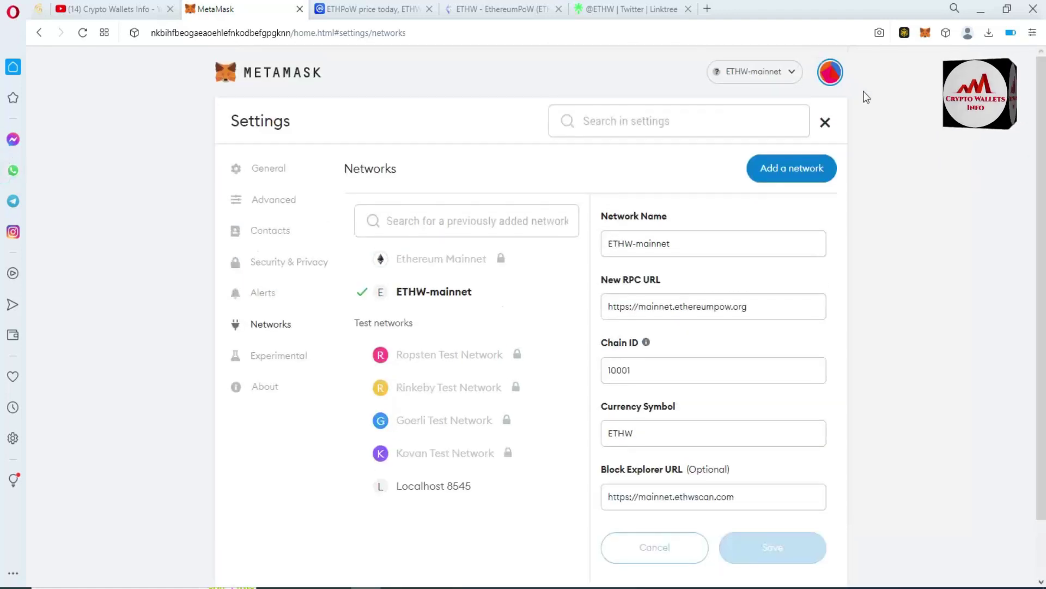
# - Close Settings, check the 0 ETHW balance, and return to the YouTube channel tab
pyautogui.click(825, 122)
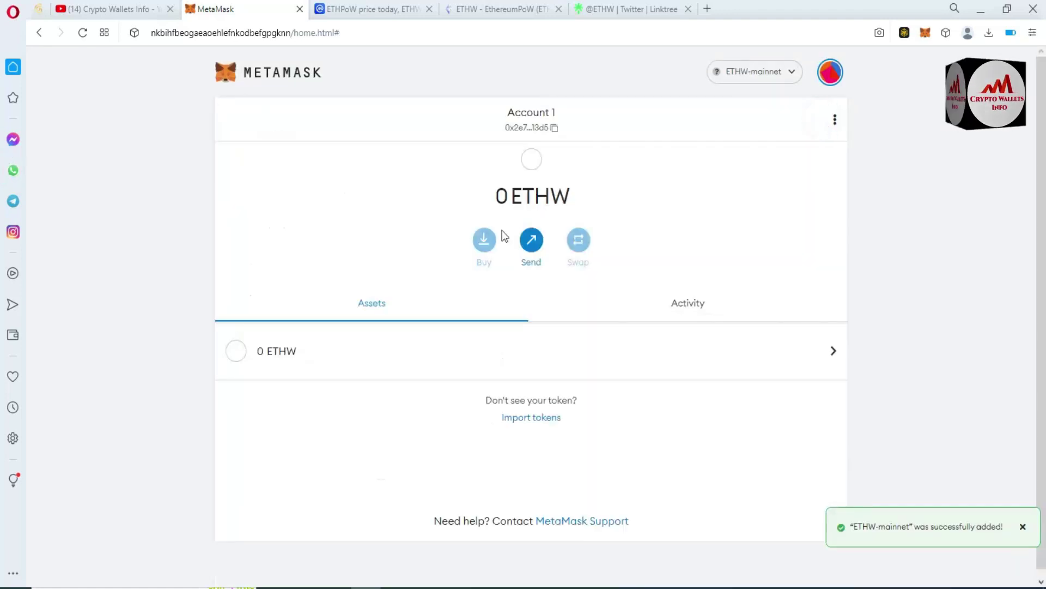
pyautogui.moveTo(585, 197); pyautogui.dragTo(484, 199)
pyautogui.click(665, 192)
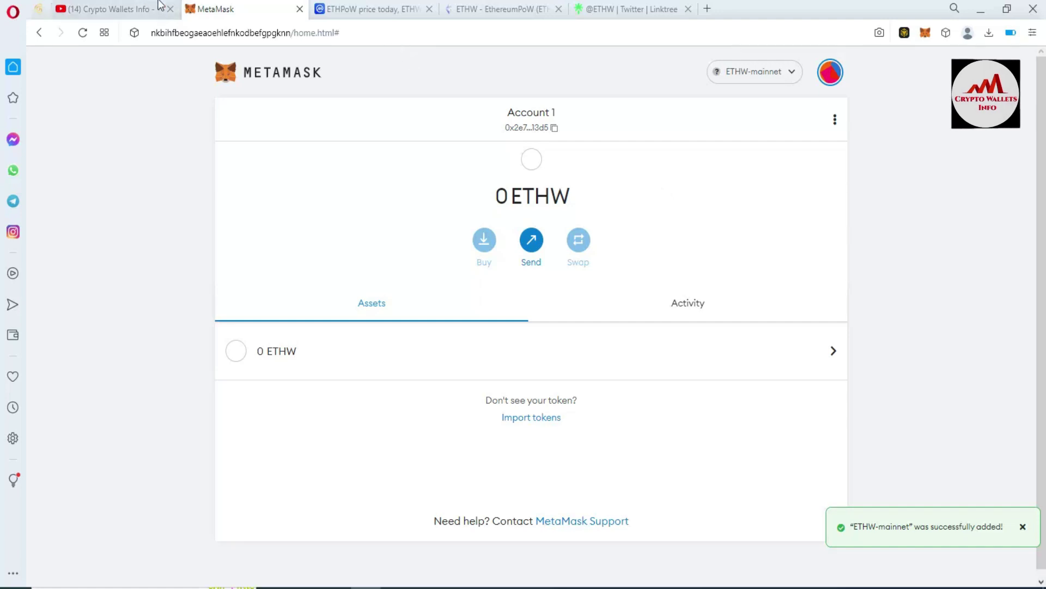
pyautogui.click(120, 7)
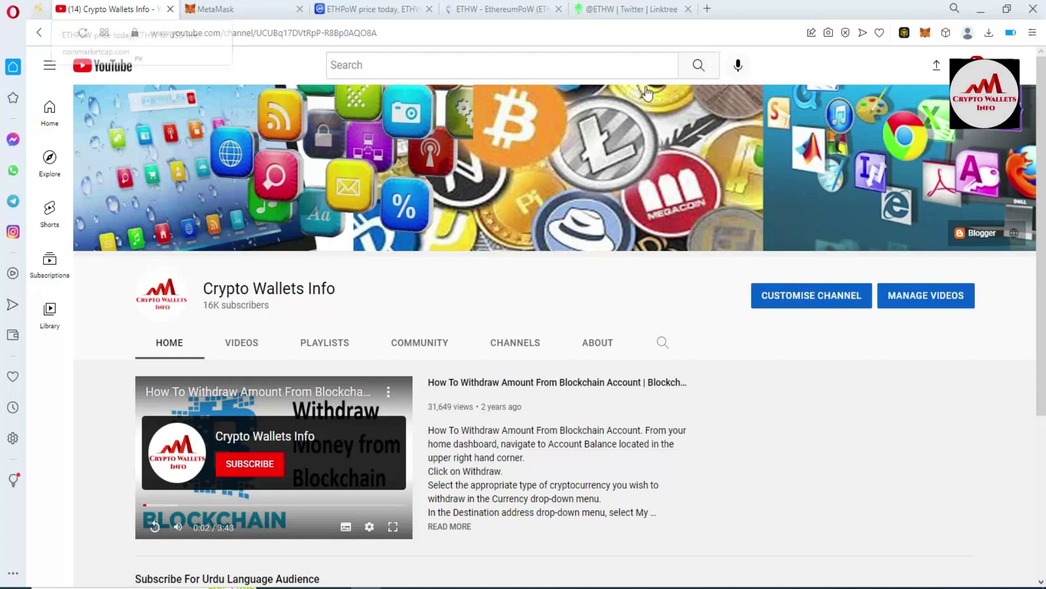
pyautogui.scroll(-4, 2, 122)
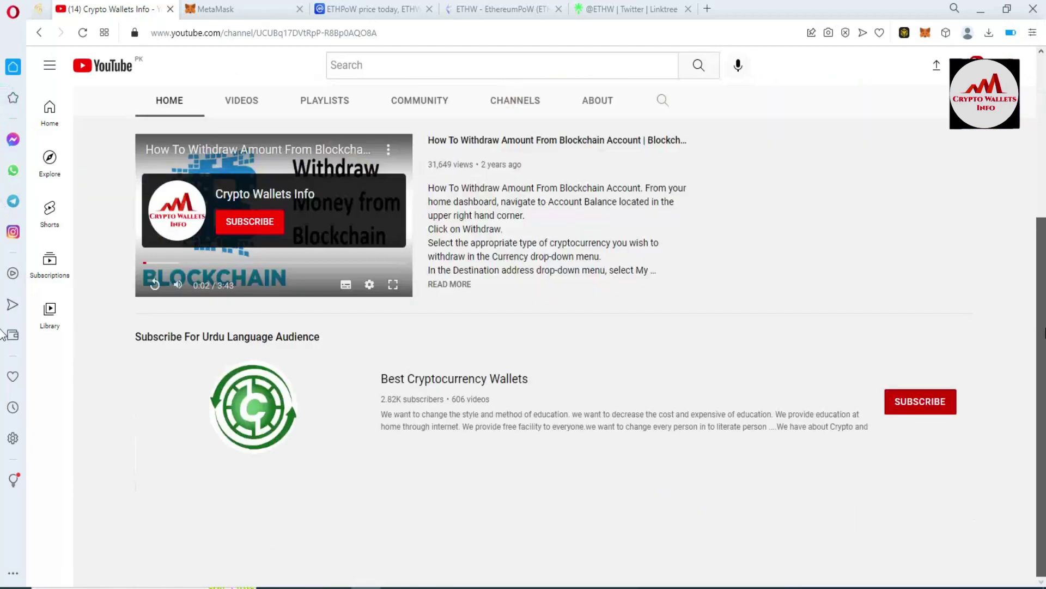